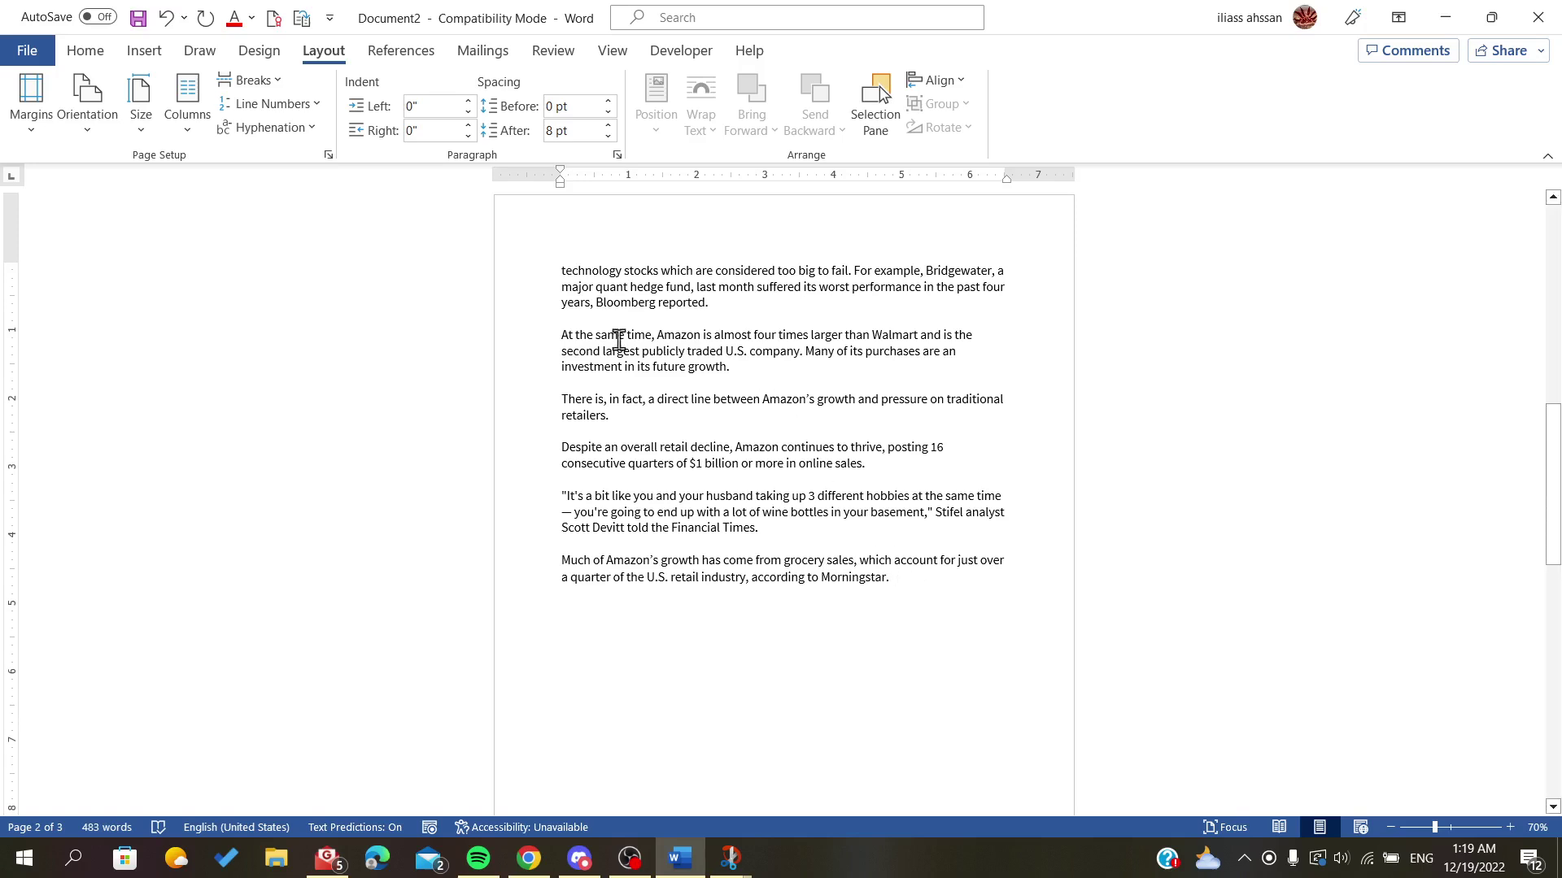
In Restrict Editing, tick Limit formatting to a selection of styles
{"action": "left_click_drag", "start_coordinate": [560, 271], "coordinate": [948, 599]}
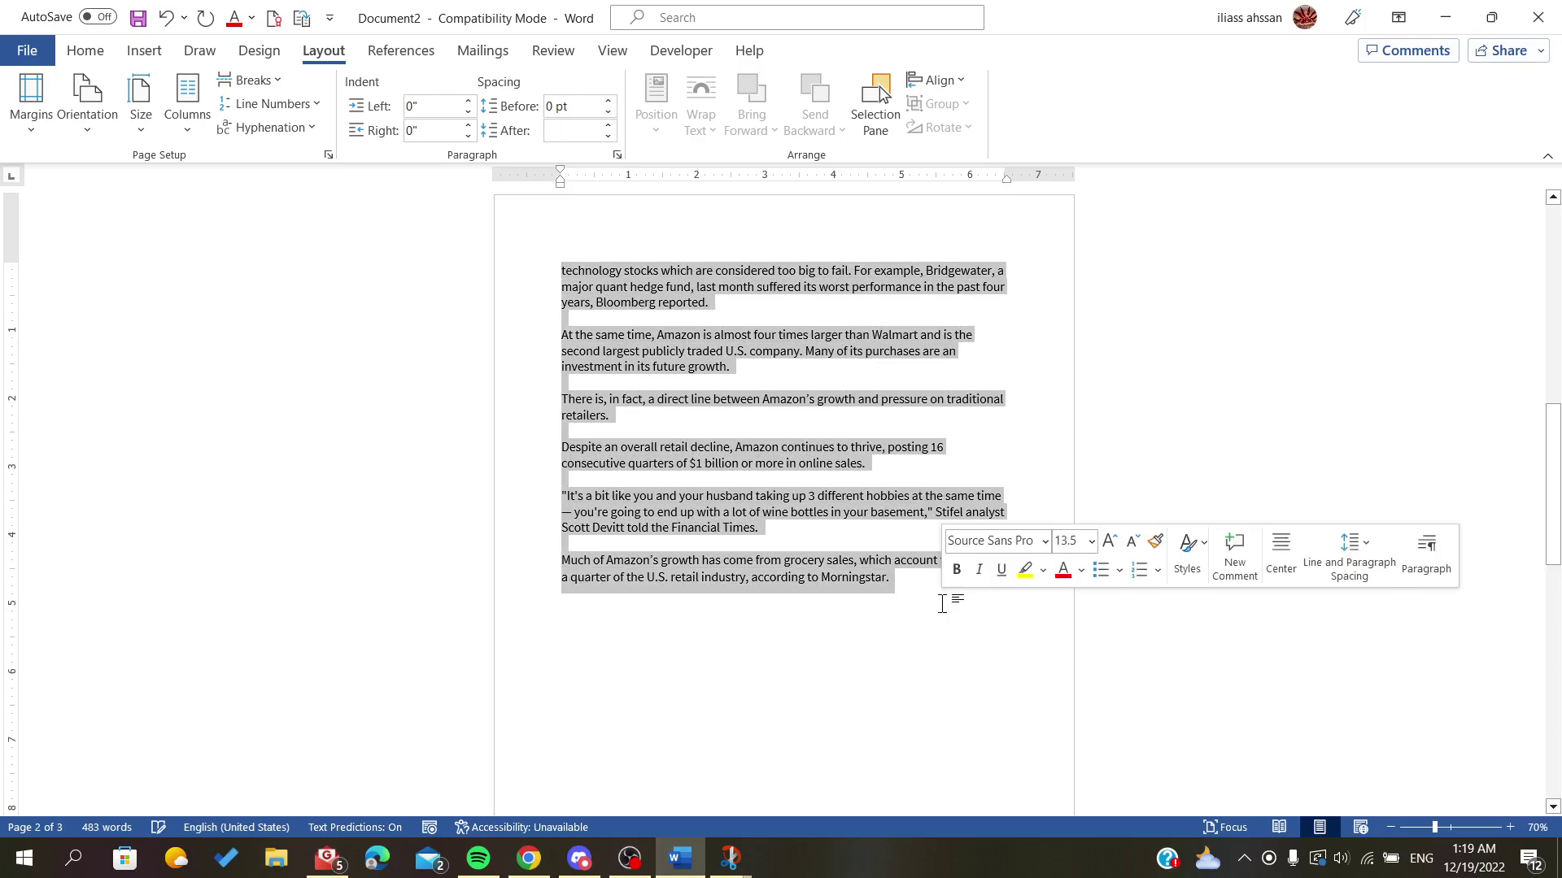
{"action": "left_click", "coordinate": [776, 640]}
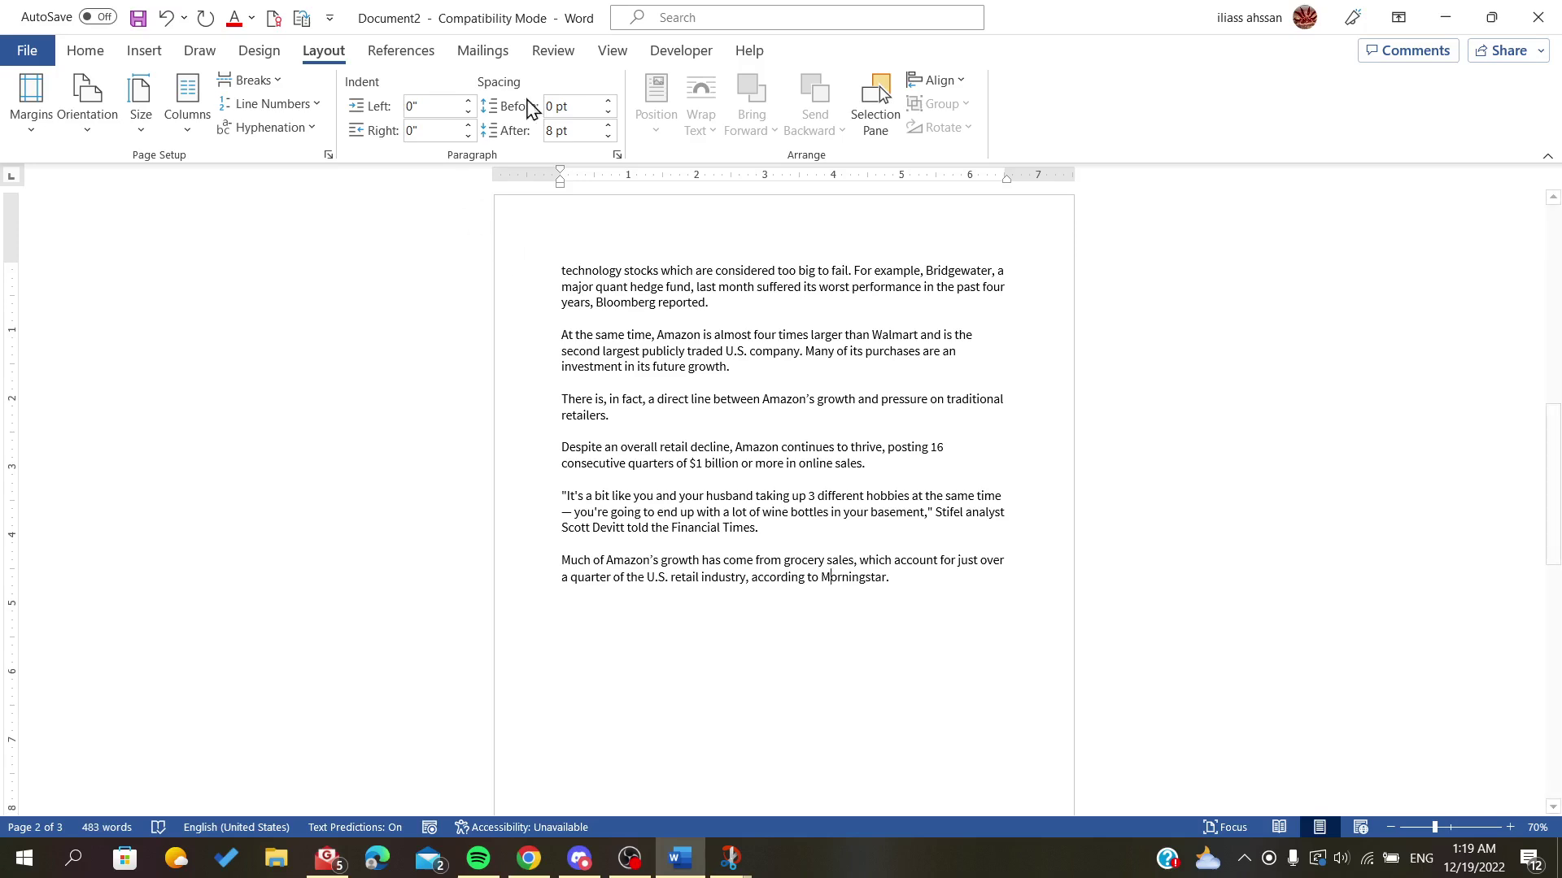
{"action": "left_click", "coordinate": [555, 54]}
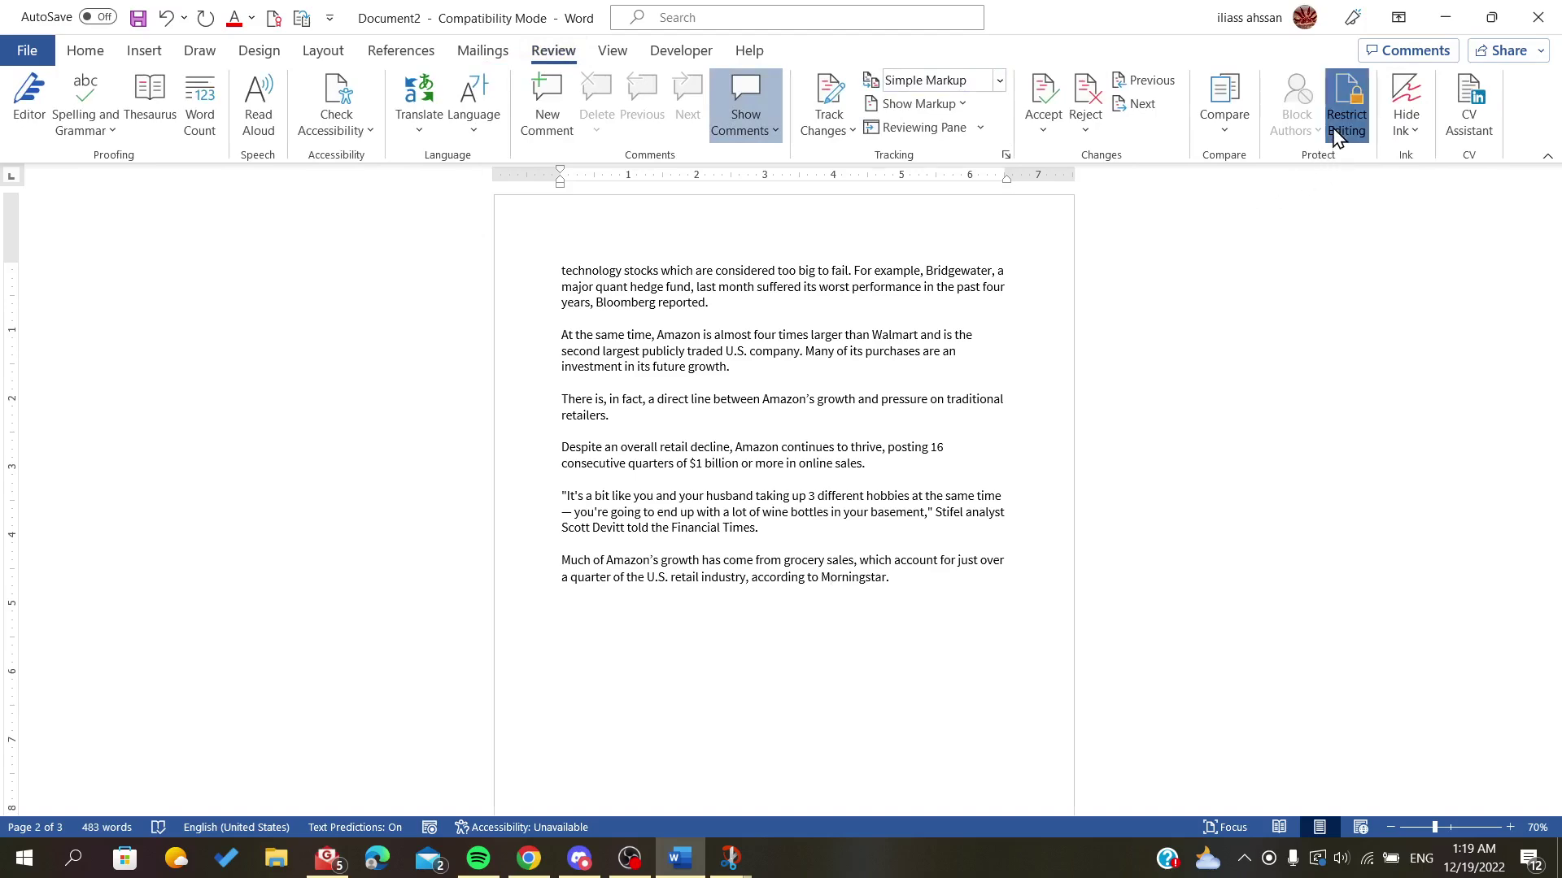
{"action": "left_click", "coordinate": [1346, 105]}
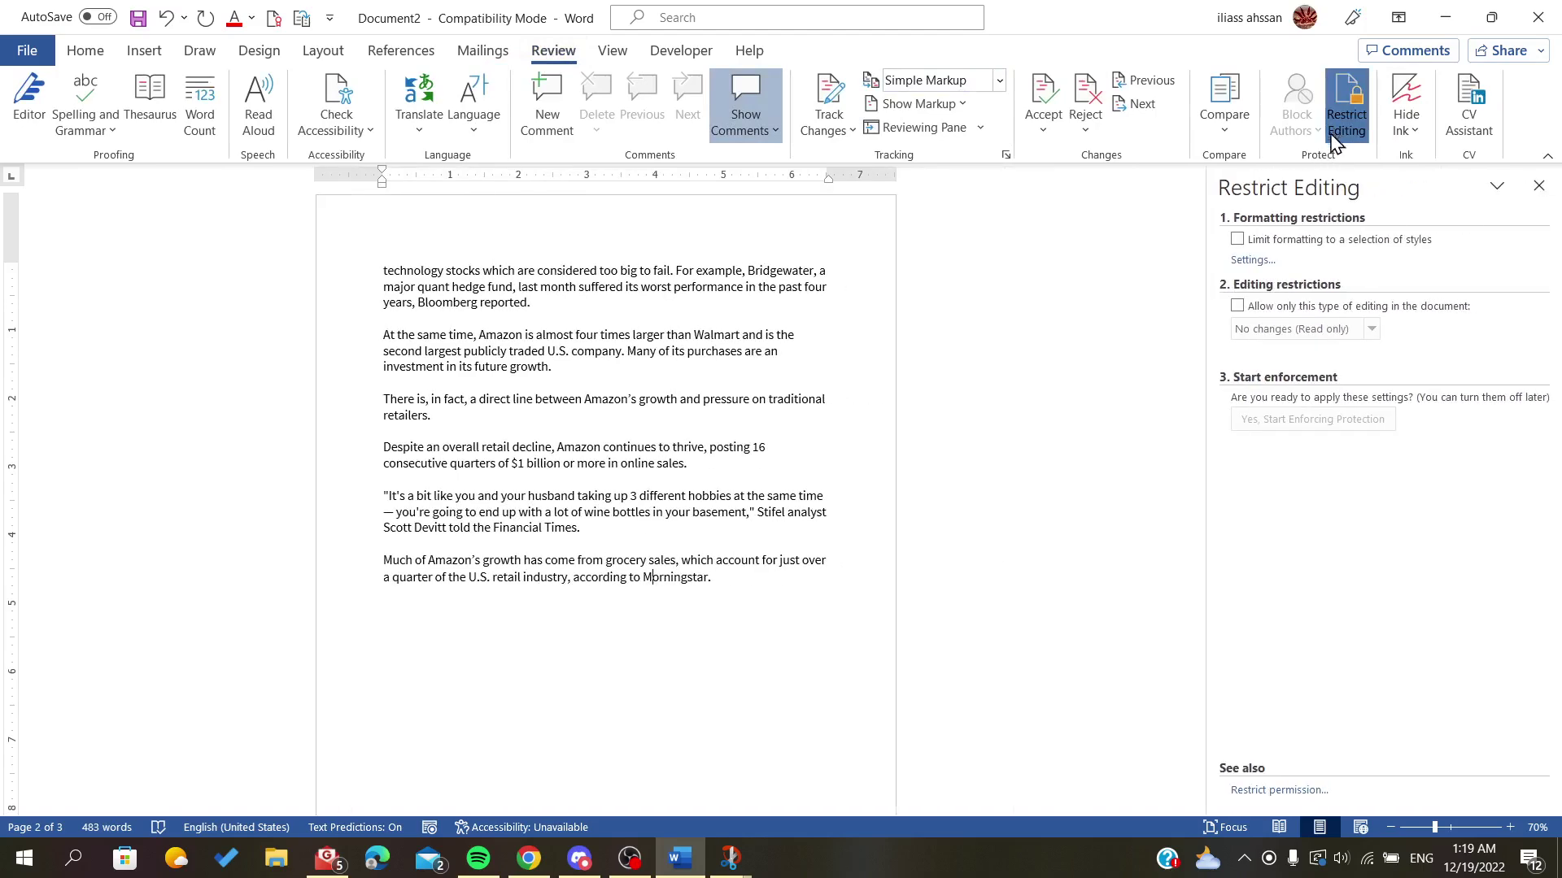
{"action": "left_click", "coordinate": [1237, 240]}
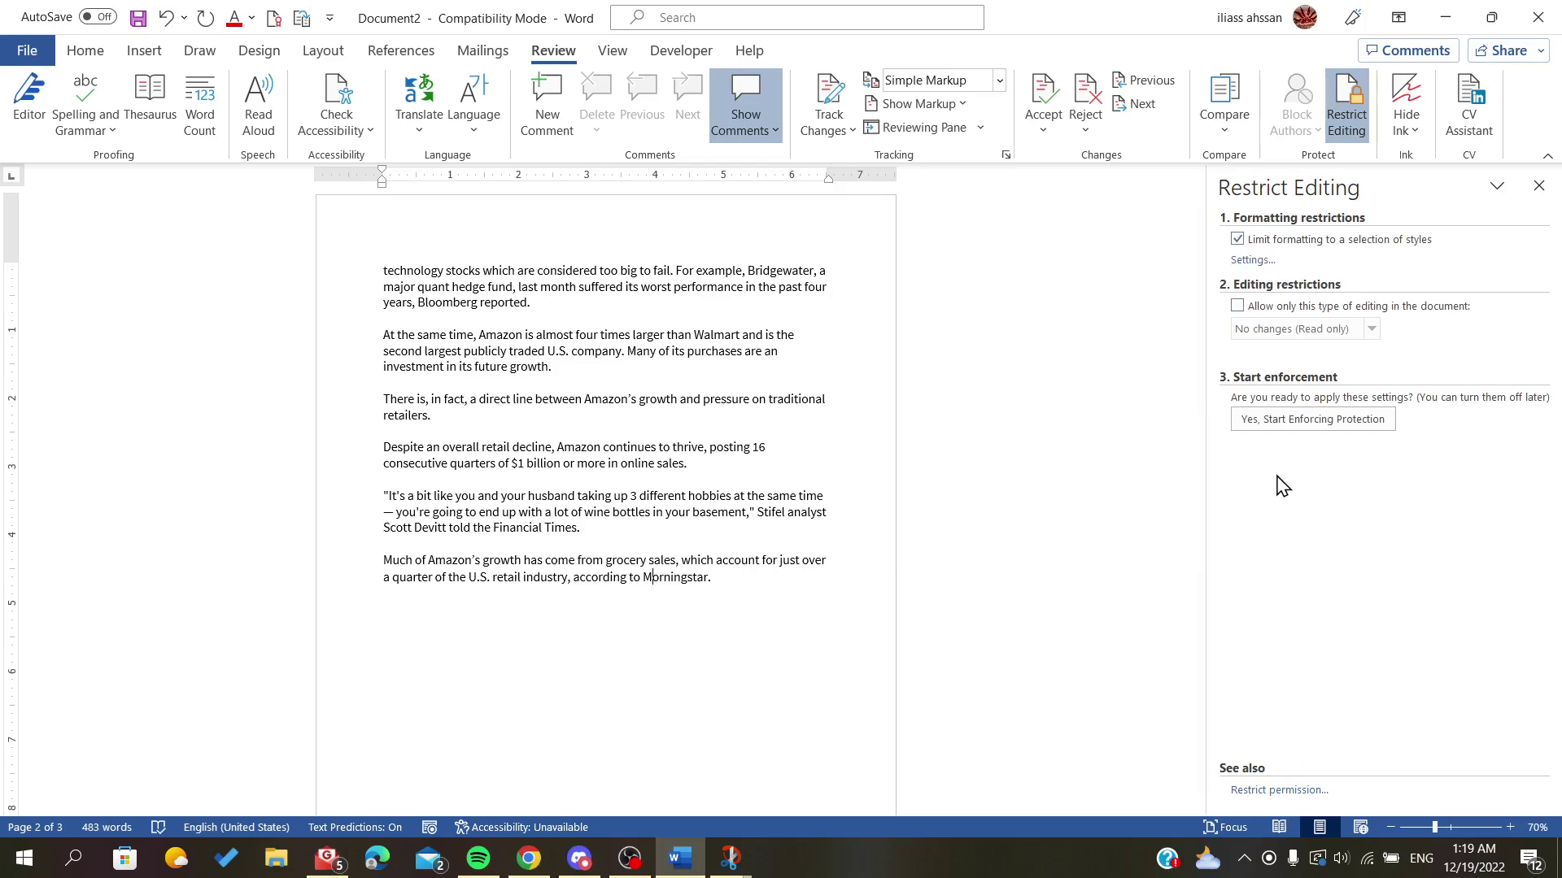
Start enforcing protection without a password, then delete a stray typed 's'
{"action": "left_click", "coordinate": [1260, 425]}
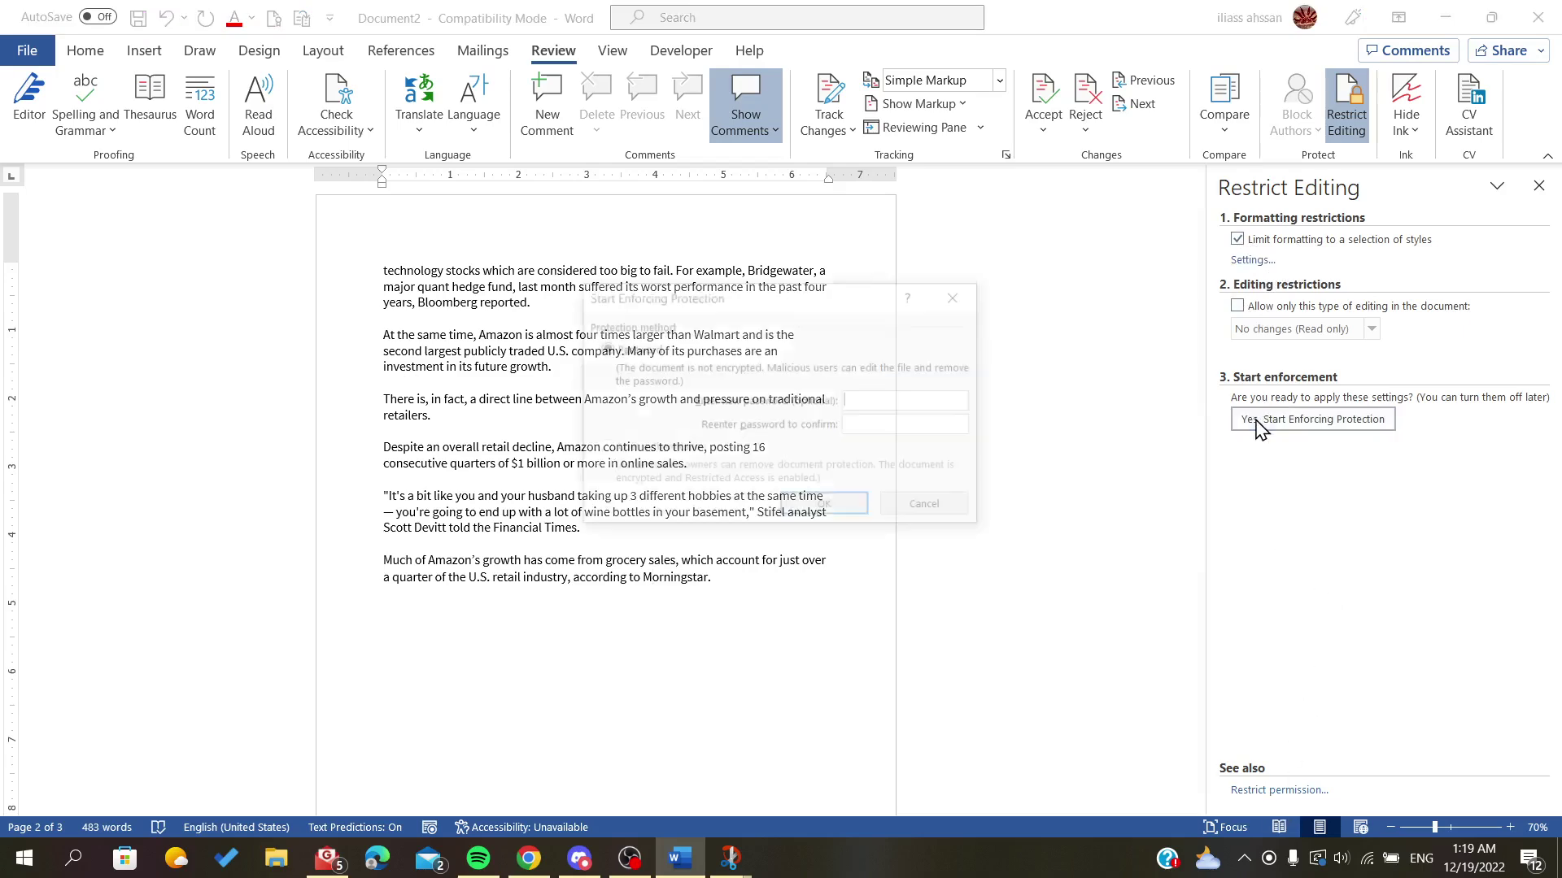
{"action": "left_click", "coordinate": [824, 508]}
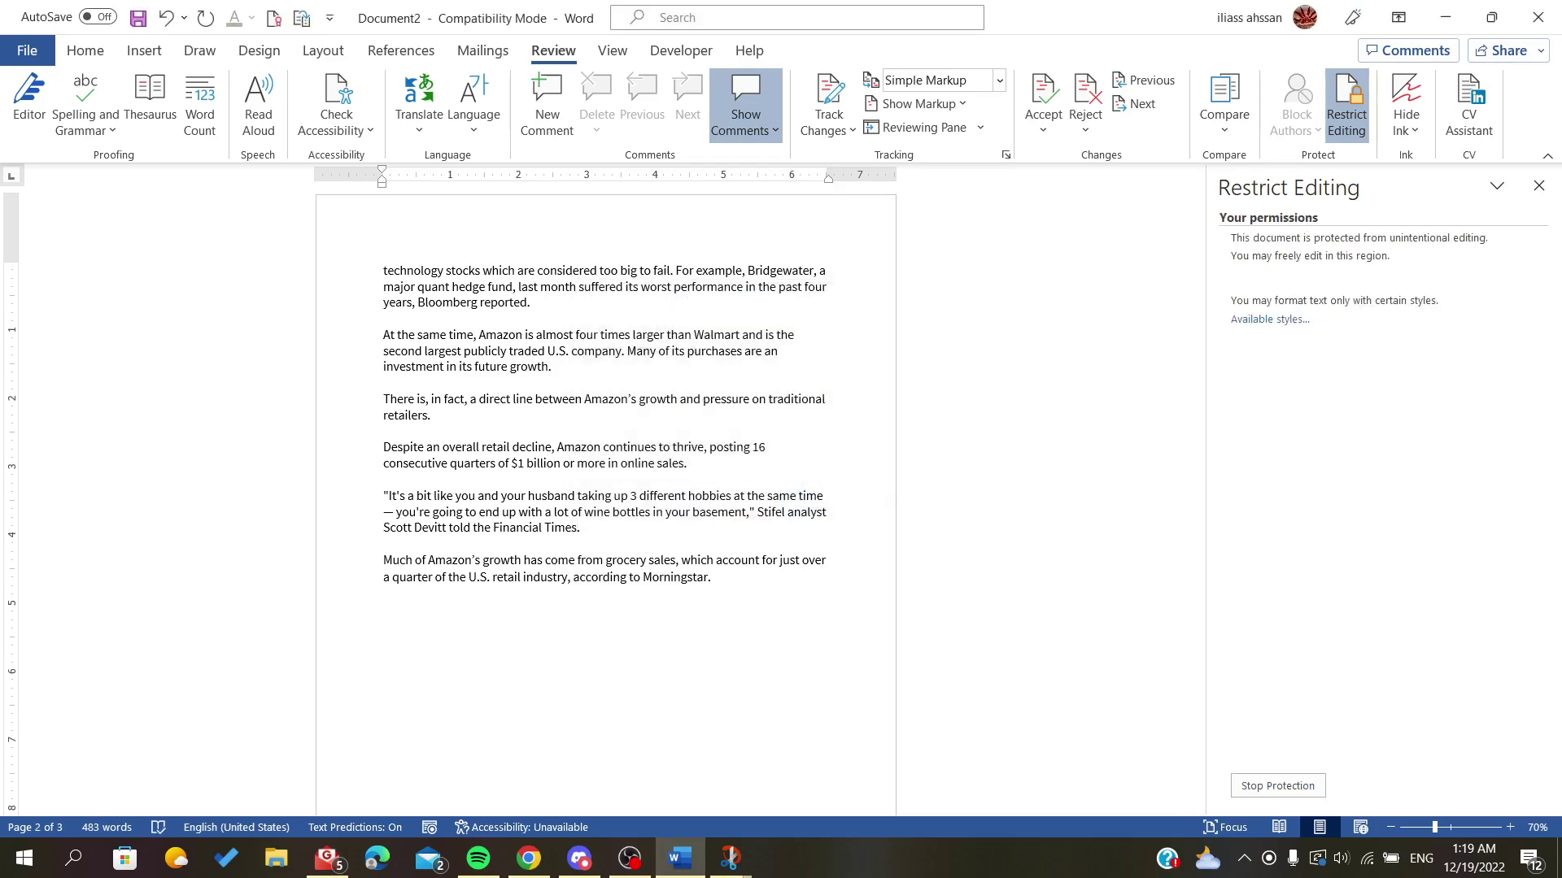
{"action": "type", "text": "s"}
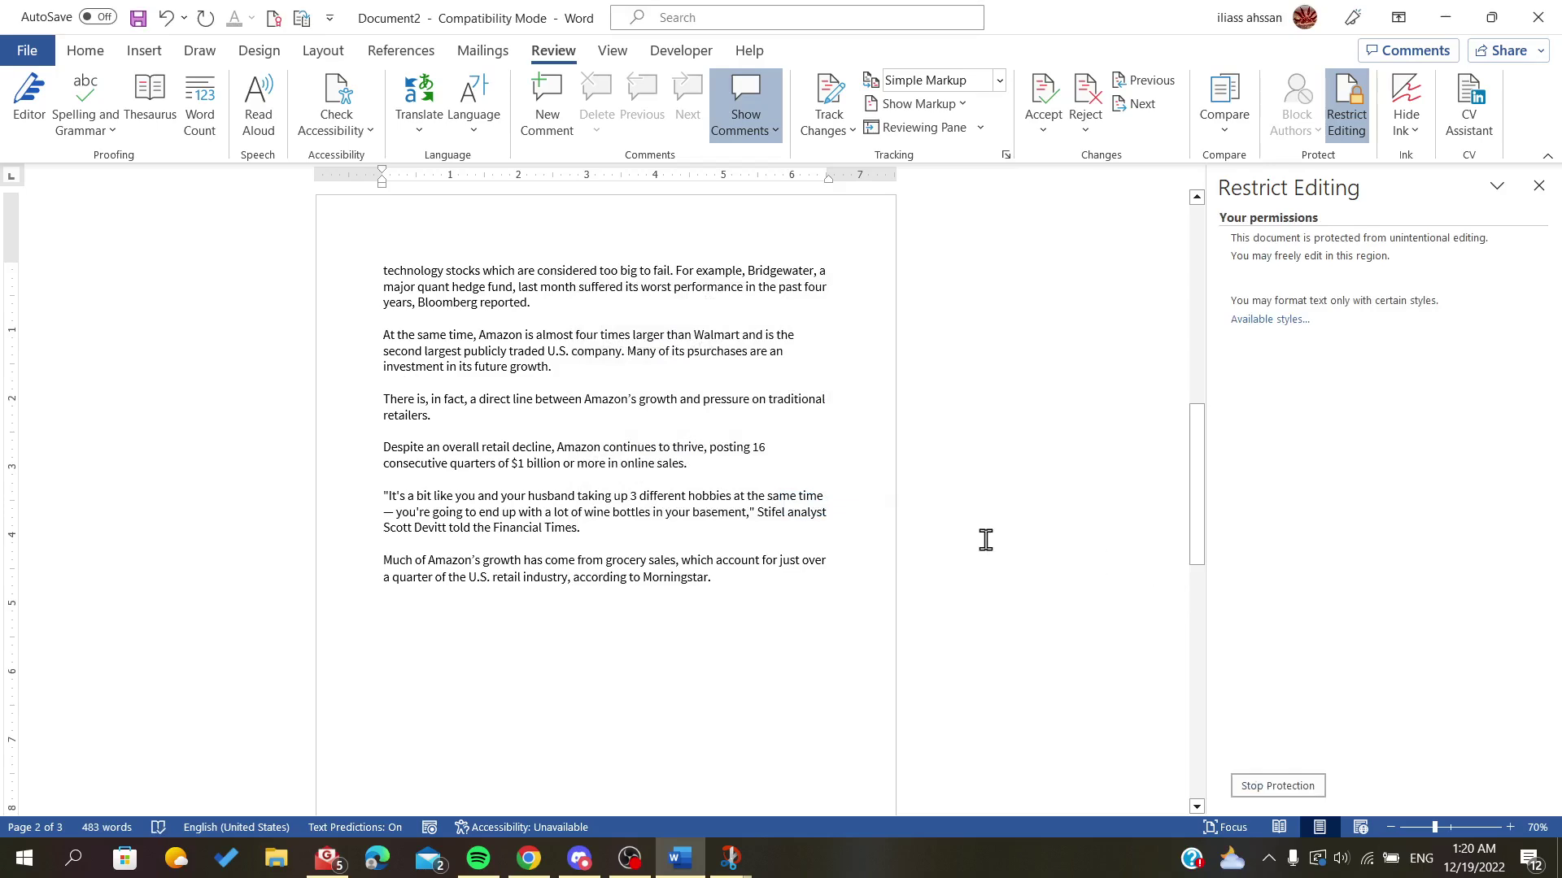
{"action": "key", "text": "BackSpace"}
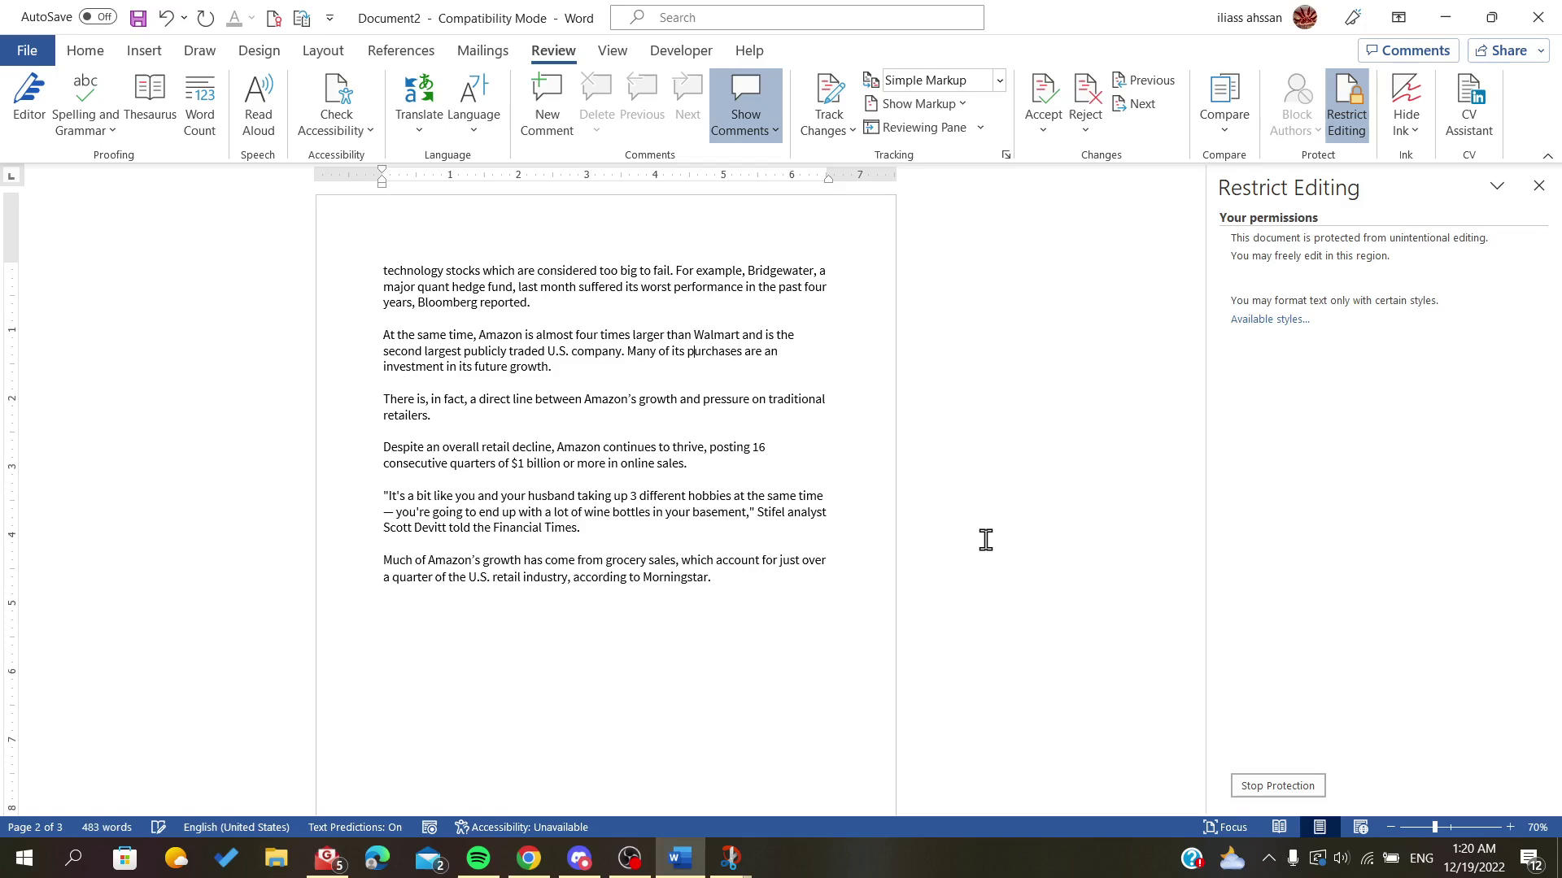
Stop protection, allow only No changes (Read only) editing, and enforce it without a password
{"action": "left_click", "coordinate": [1251, 789]}
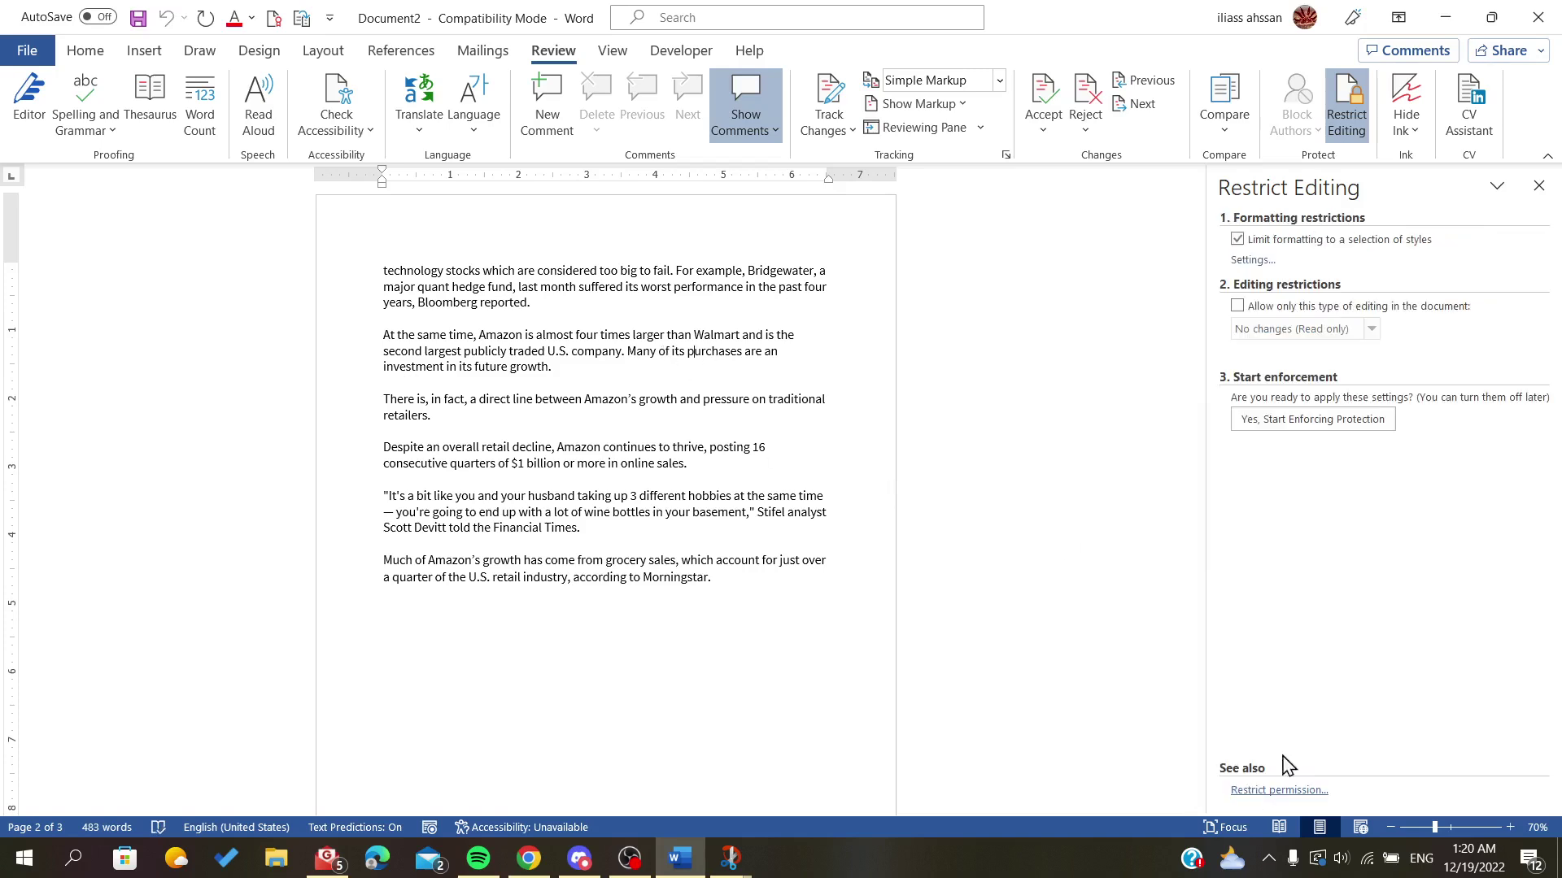
{"action": "left_click", "coordinate": [1238, 307]}
{"action": "left_click", "coordinate": [1277, 329]}
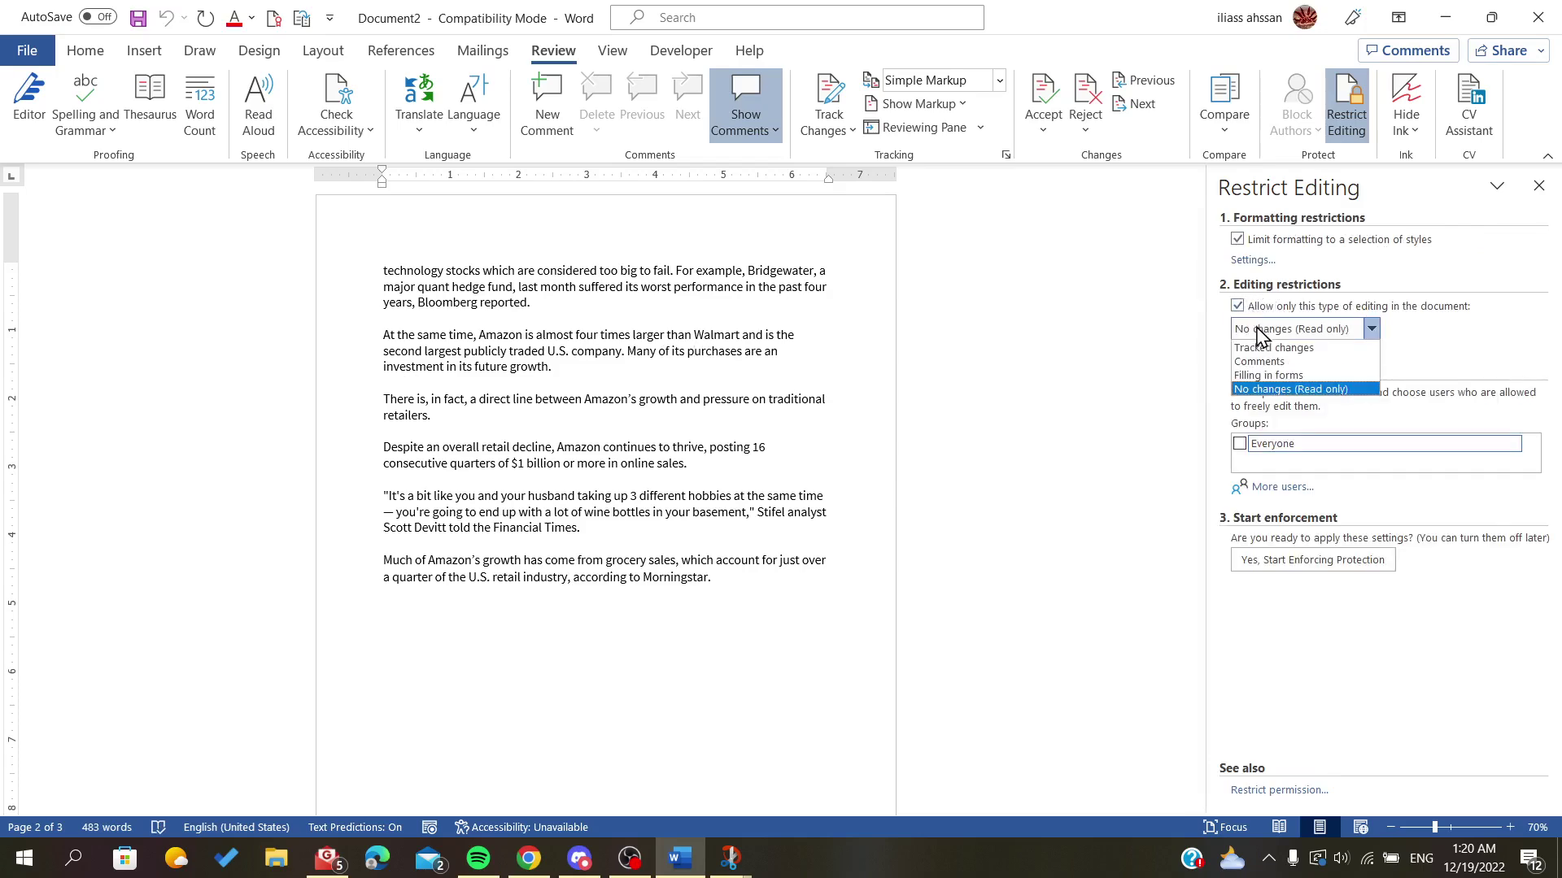
{"action": "left_click", "coordinate": [1302, 391]}
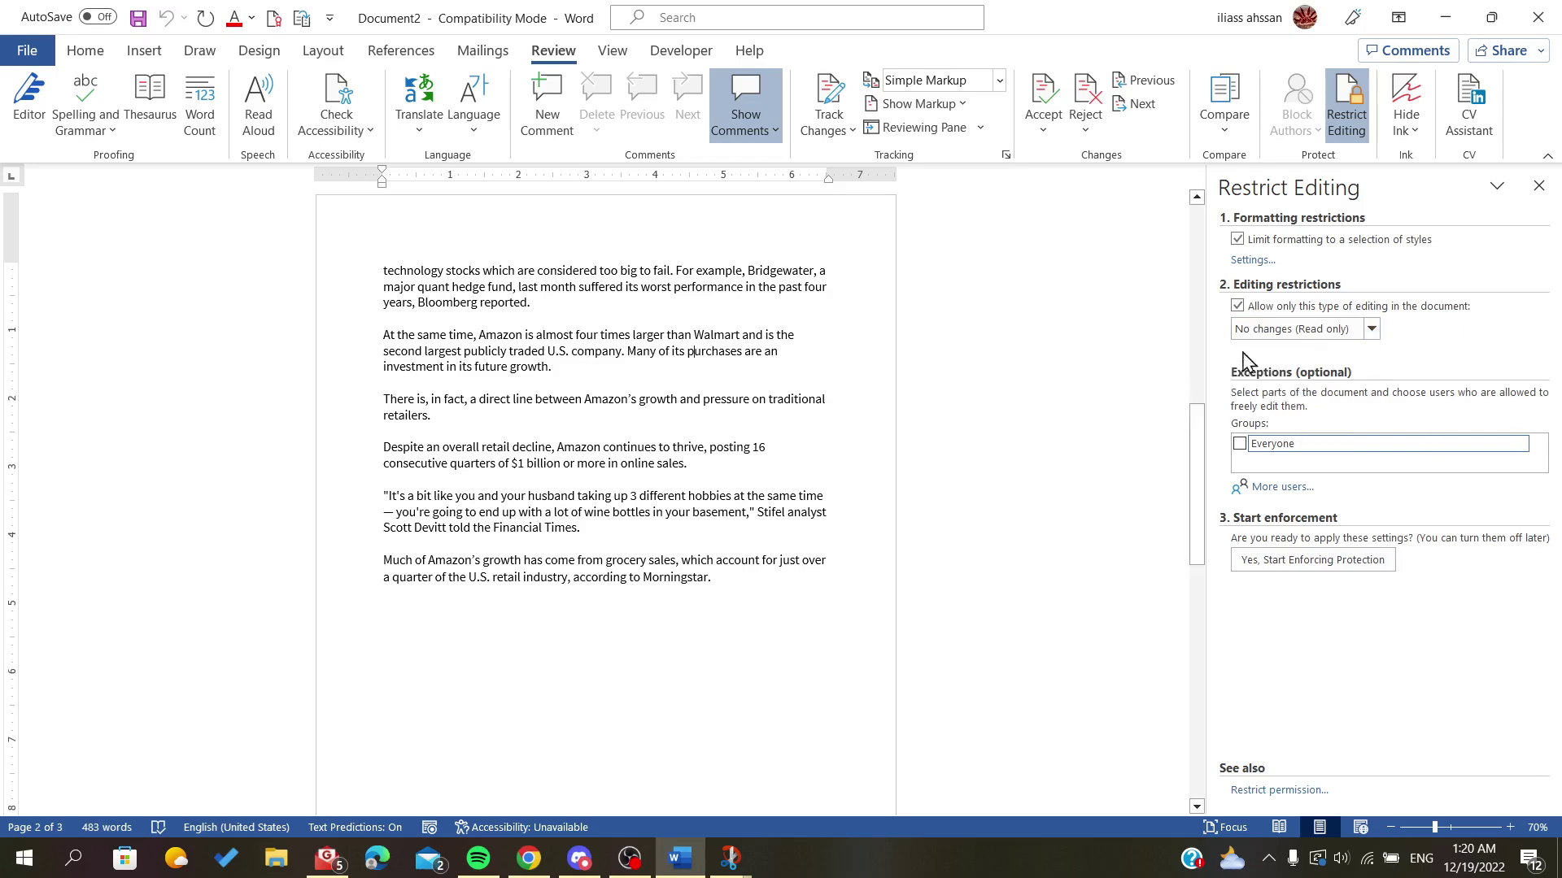
{"action": "left_click", "coordinate": [1266, 563]}
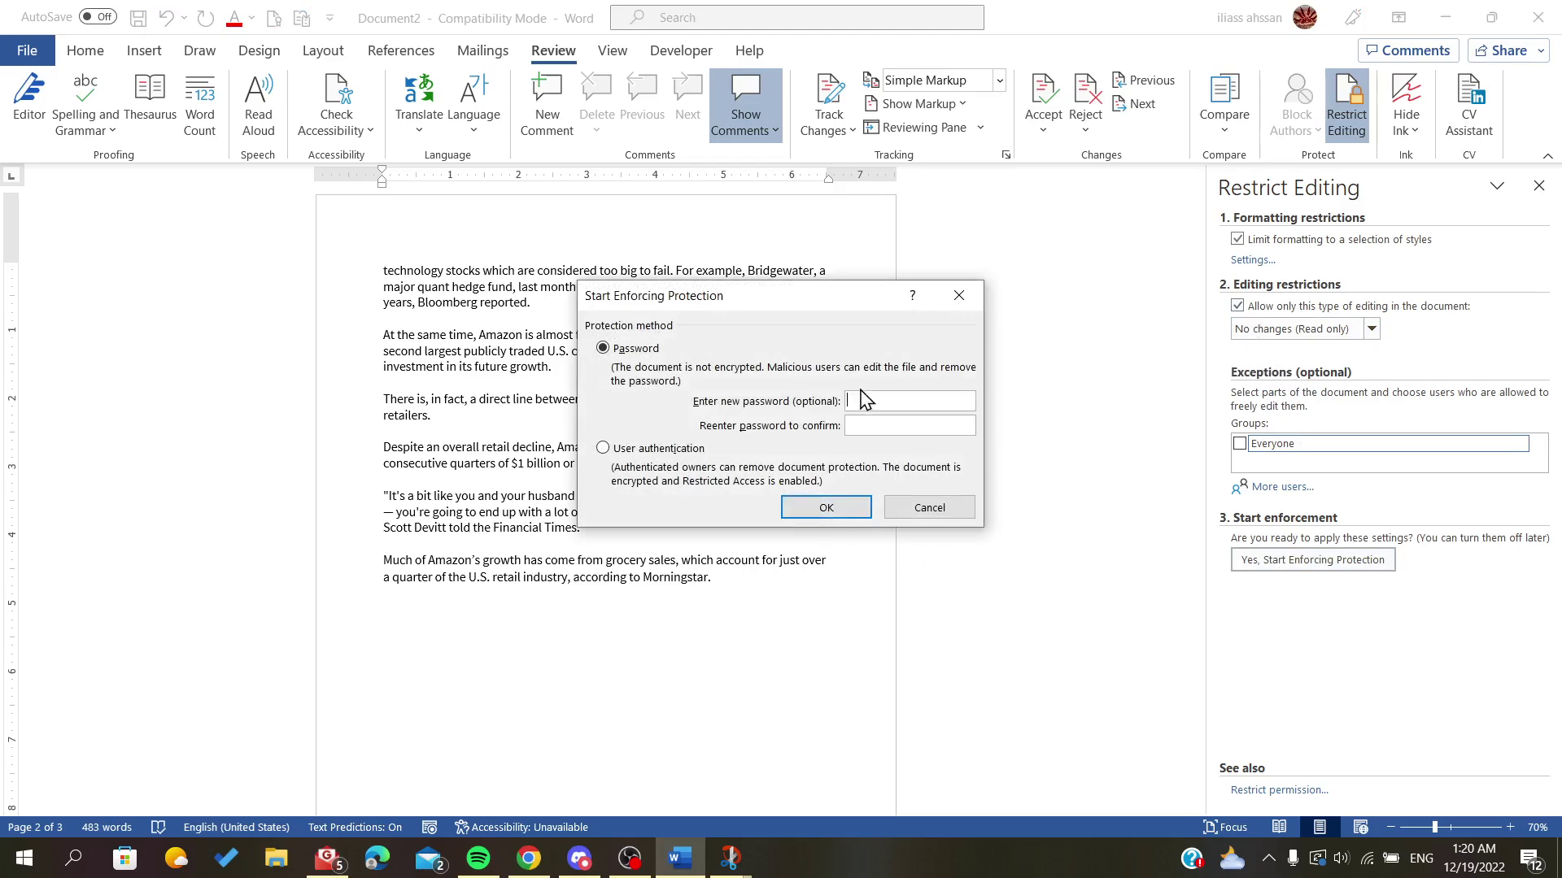
{"action": "left_click", "coordinate": [800, 519]}
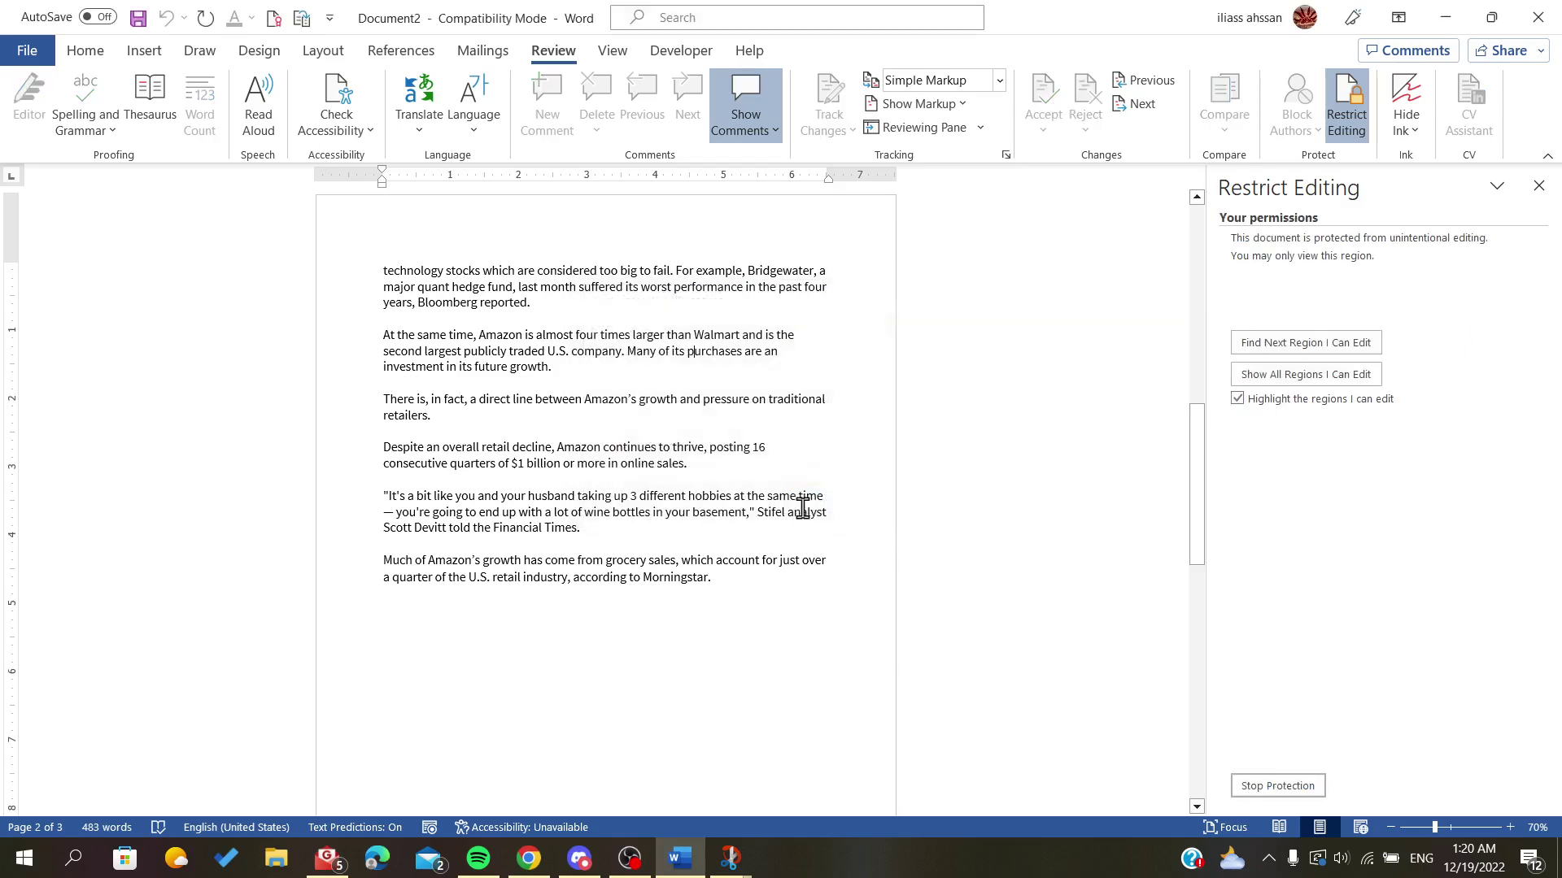
Try editing the locked text, then check that the Insert tab's commands are greyed out
{"action": "key", "text": "Return"}
{"action": "key", "text": "Return"}
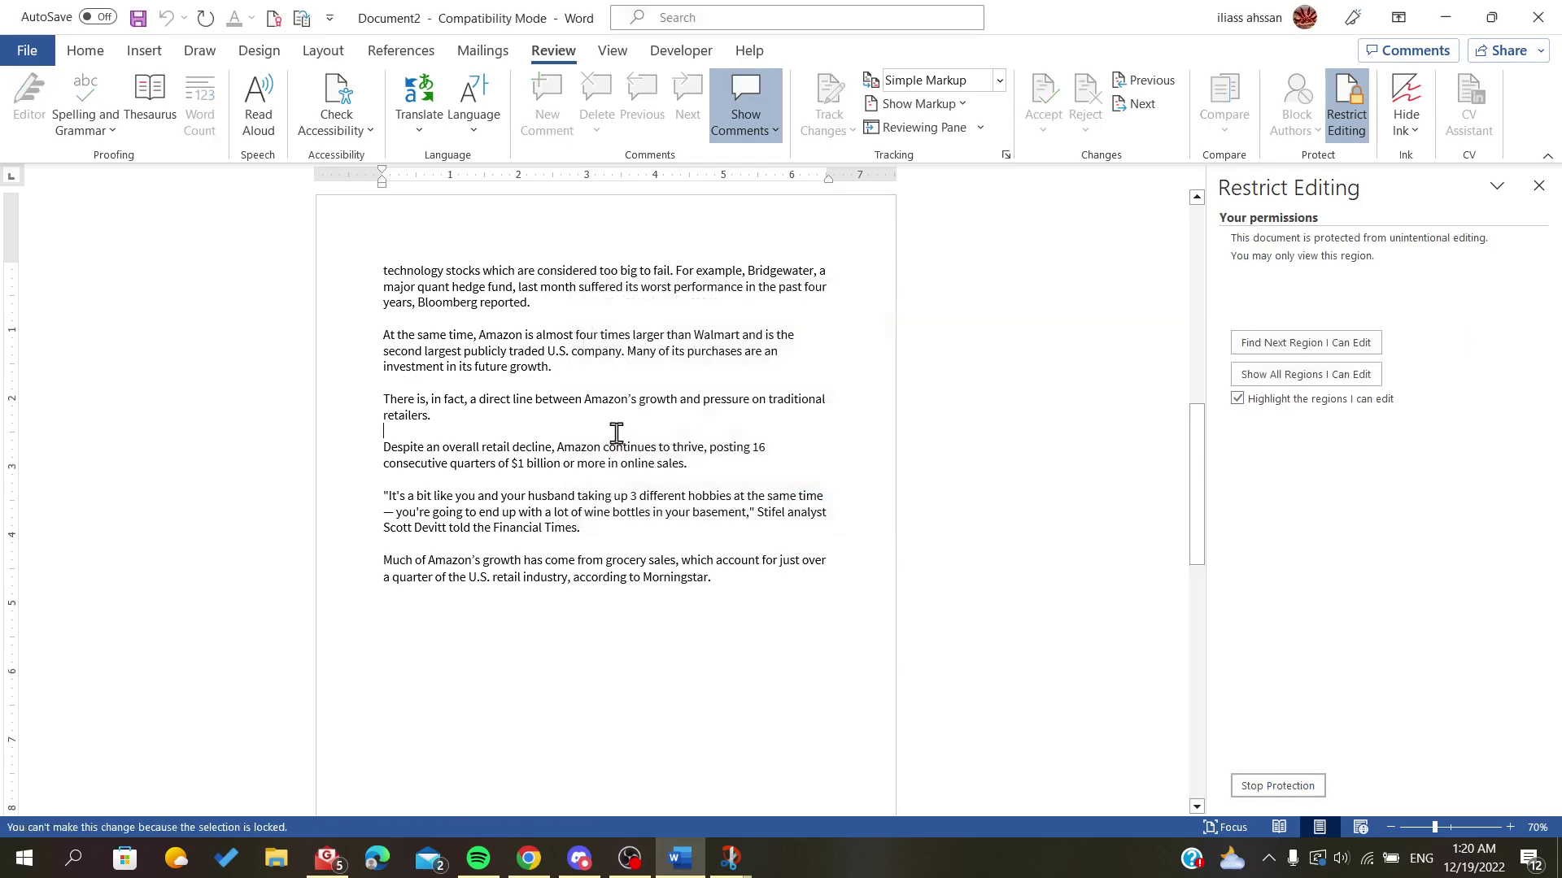
{"action": "key", "text": "Up"}
{"action": "left_click", "coordinate": [144, 50]}
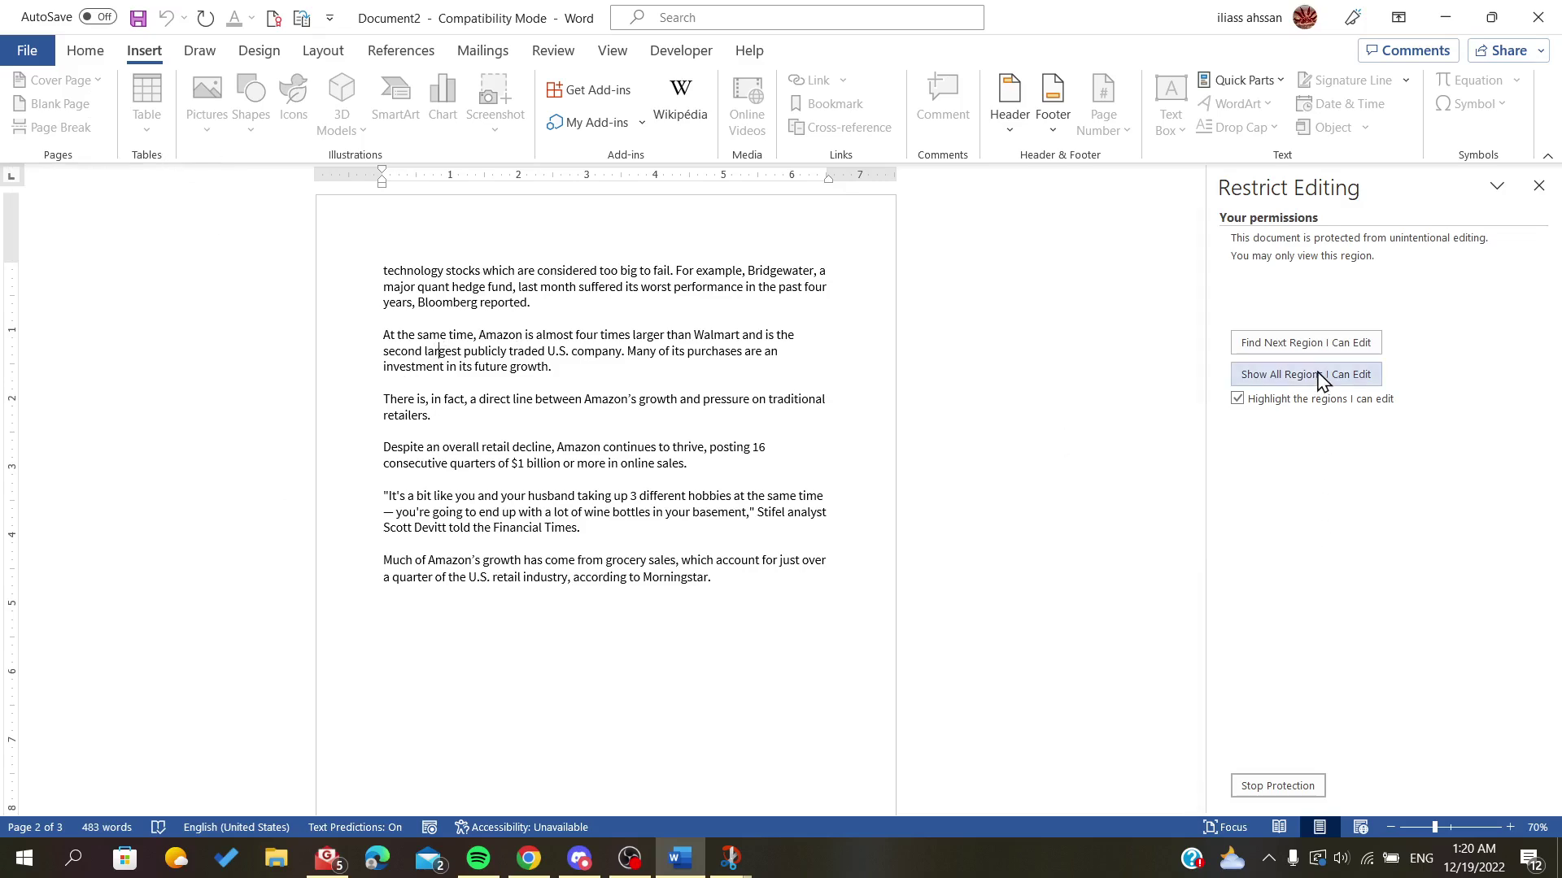
Stop protection, select the first paragraph, and re-enforce protection without a password
{"action": "left_click", "coordinate": [1262, 786]}
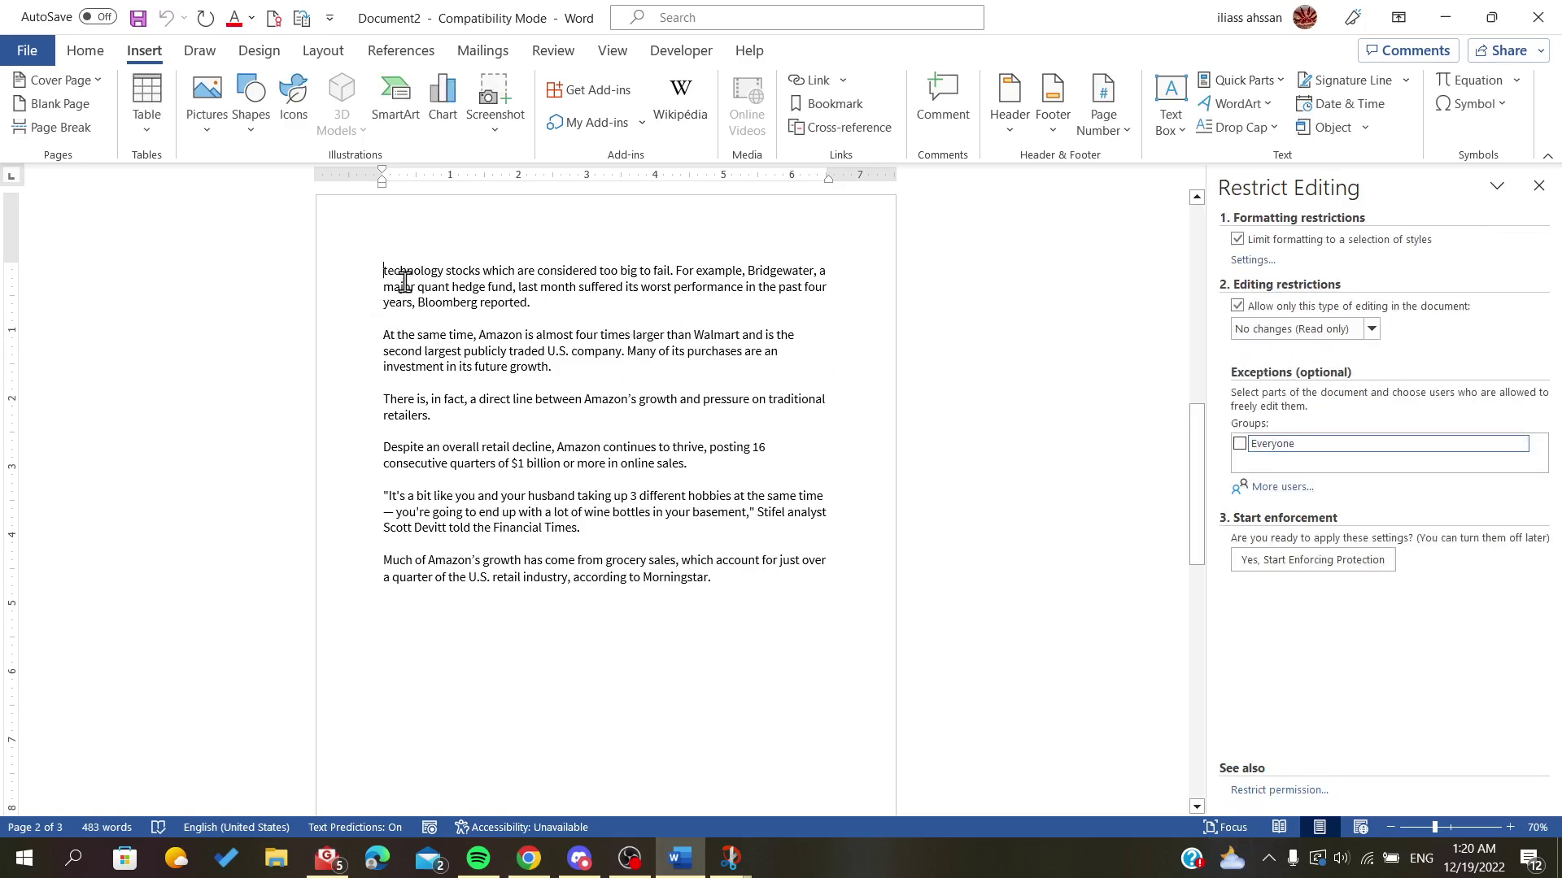
{"action": "left_click_drag", "start_coordinate": [384, 271], "coordinate": [532, 319]}
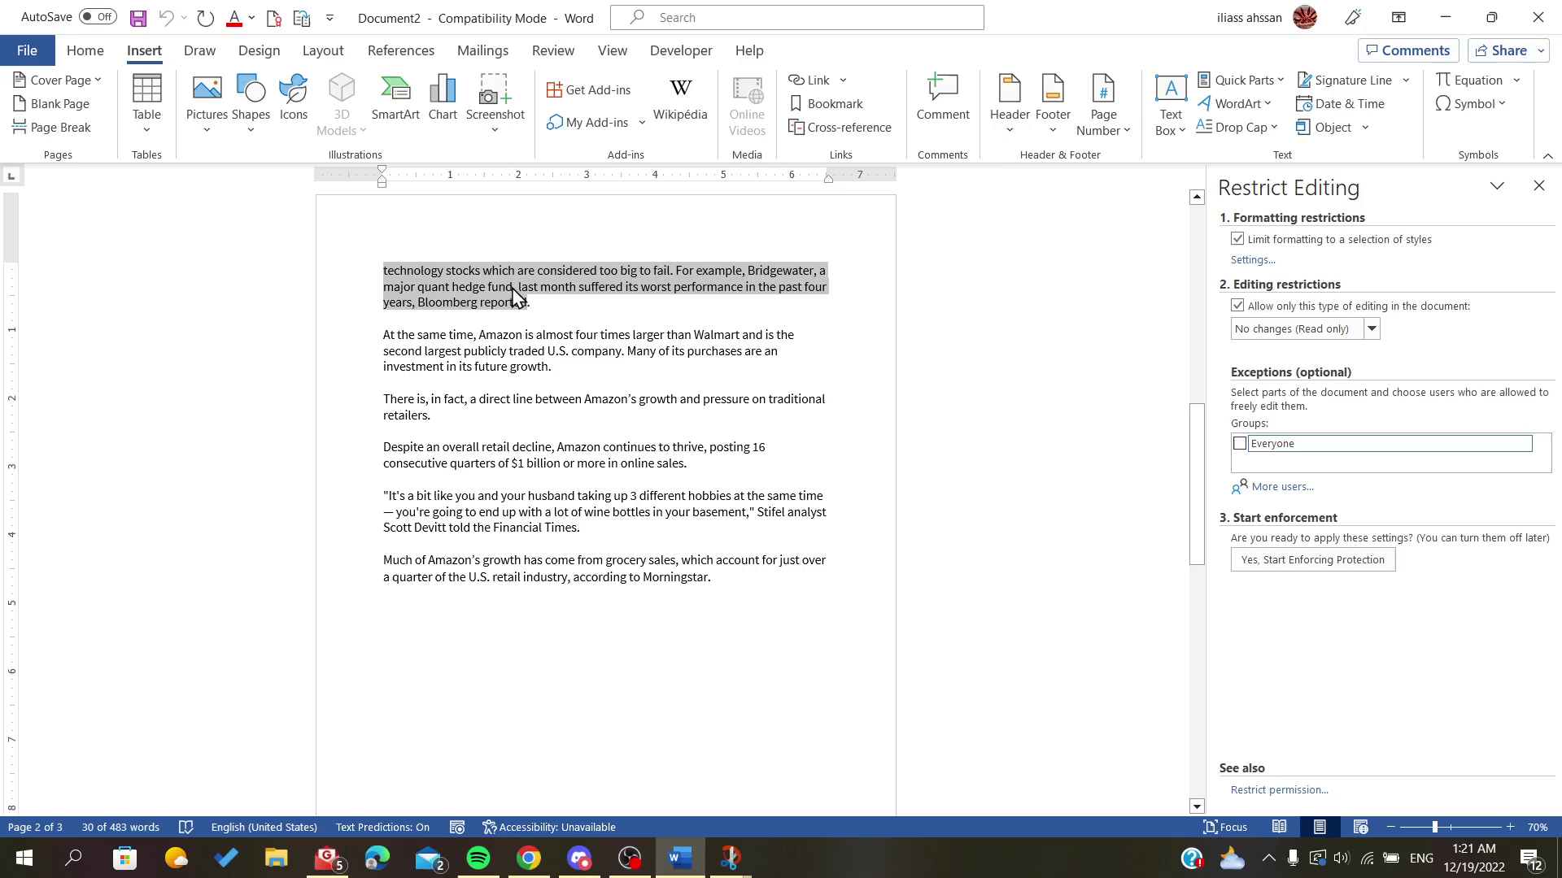
{"action": "left_click", "coordinate": [1312, 567]}
{"action": "left_click", "coordinate": [825, 507]}
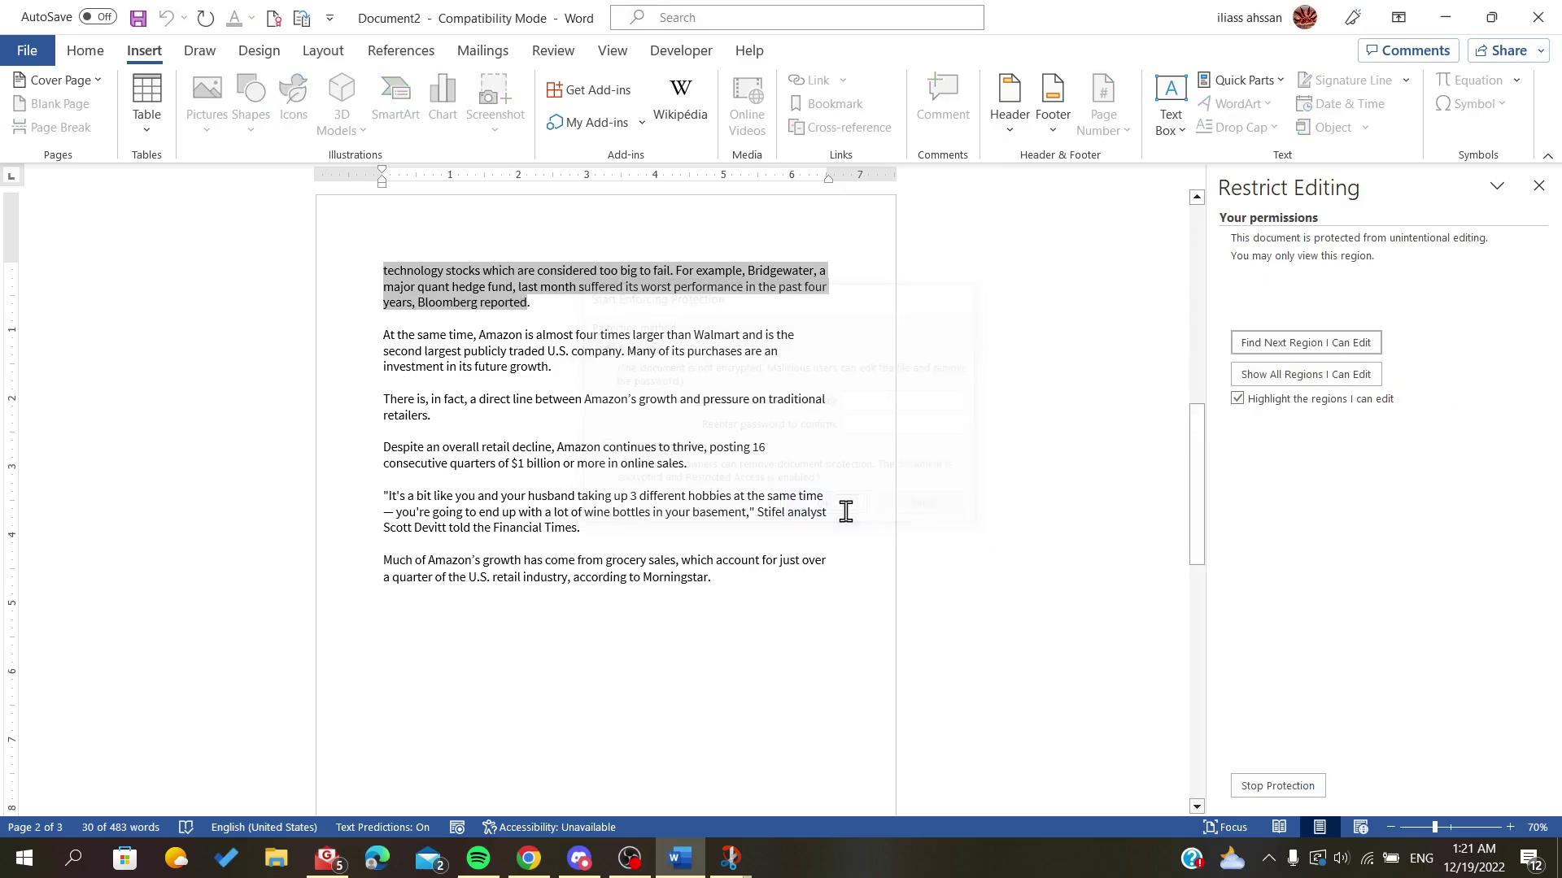
Test typing 's' in the first line, then stop protection again
{"action": "left_click", "coordinate": [503, 336]}
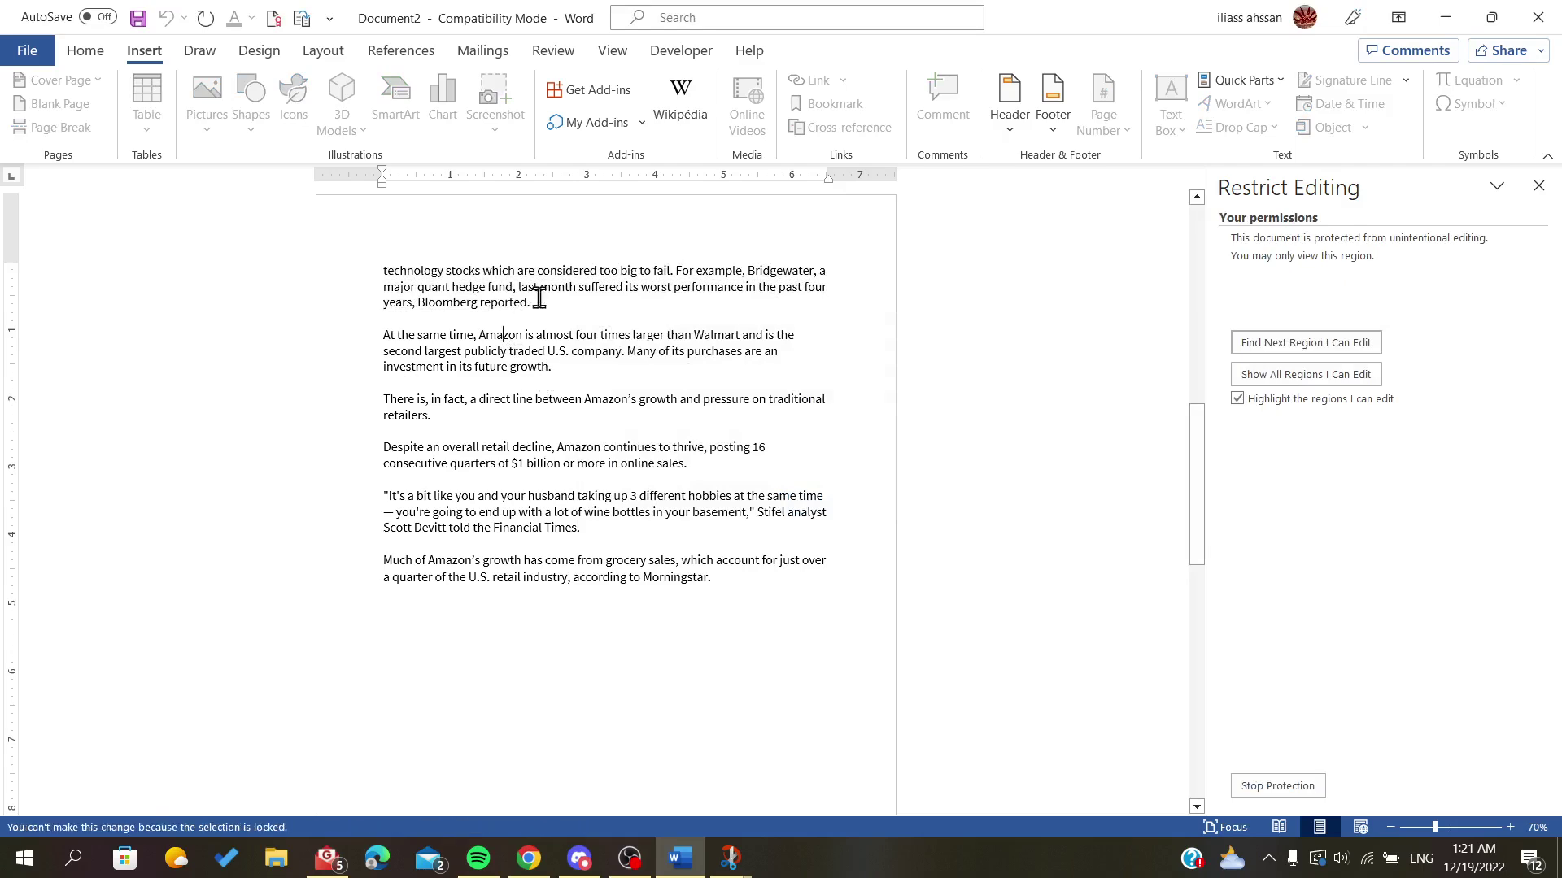
{"action": "left_click", "coordinate": [611, 275]}
{"action": "type", "text": "s"}
{"action": "left_click", "coordinate": [1256, 787]}
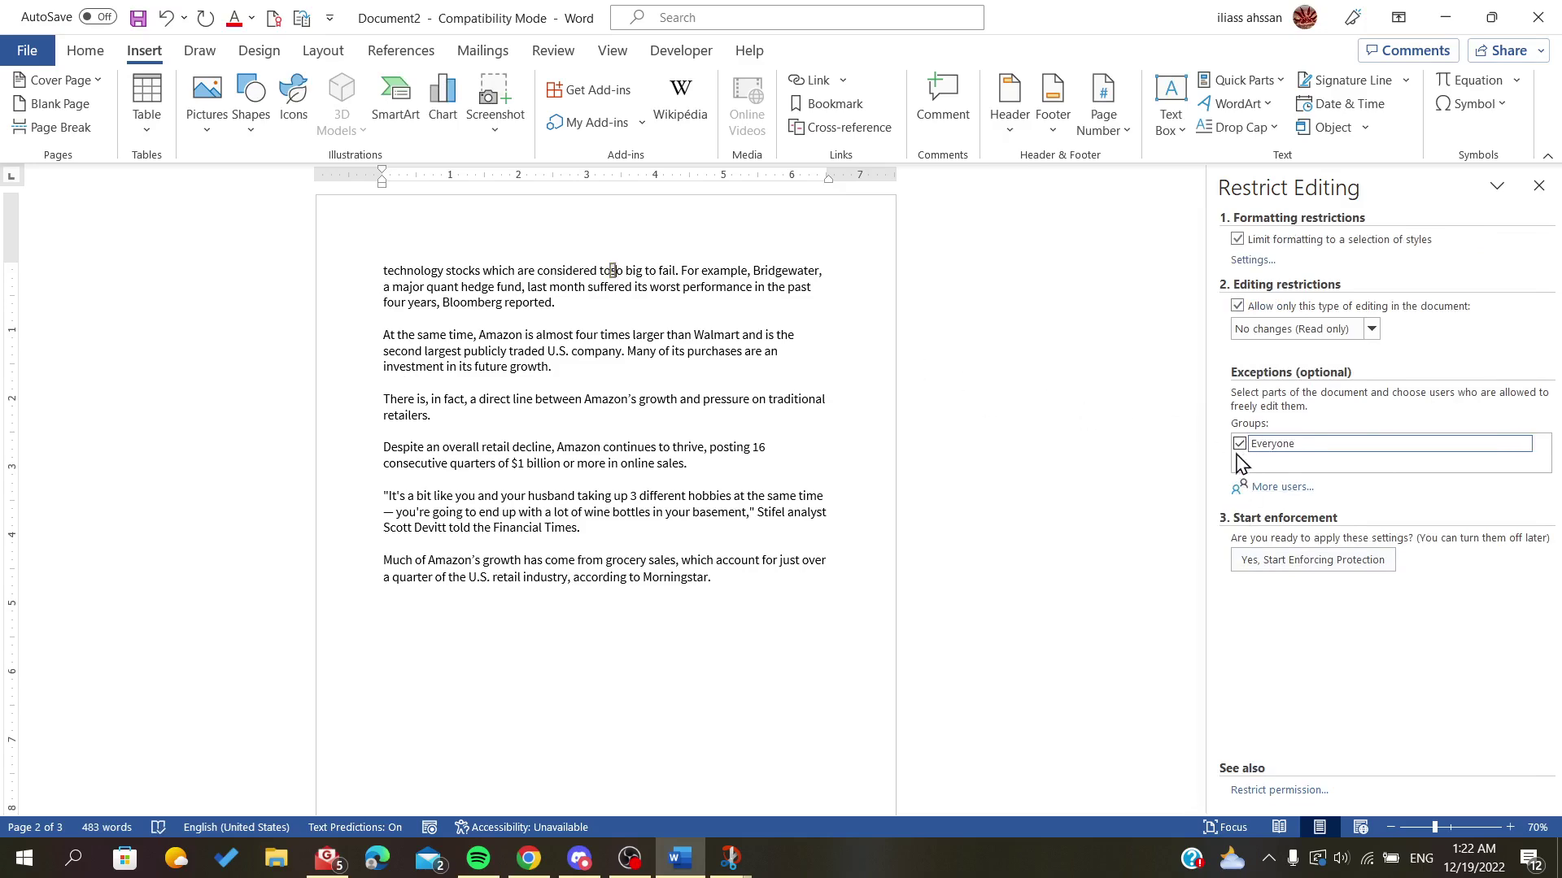
Let Everyone edit the phrase 'considered too big to fail. For example' and enforce protection
{"action": "left_click_drag", "start_coordinate": [581, 273], "coordinate": [744, 273]}
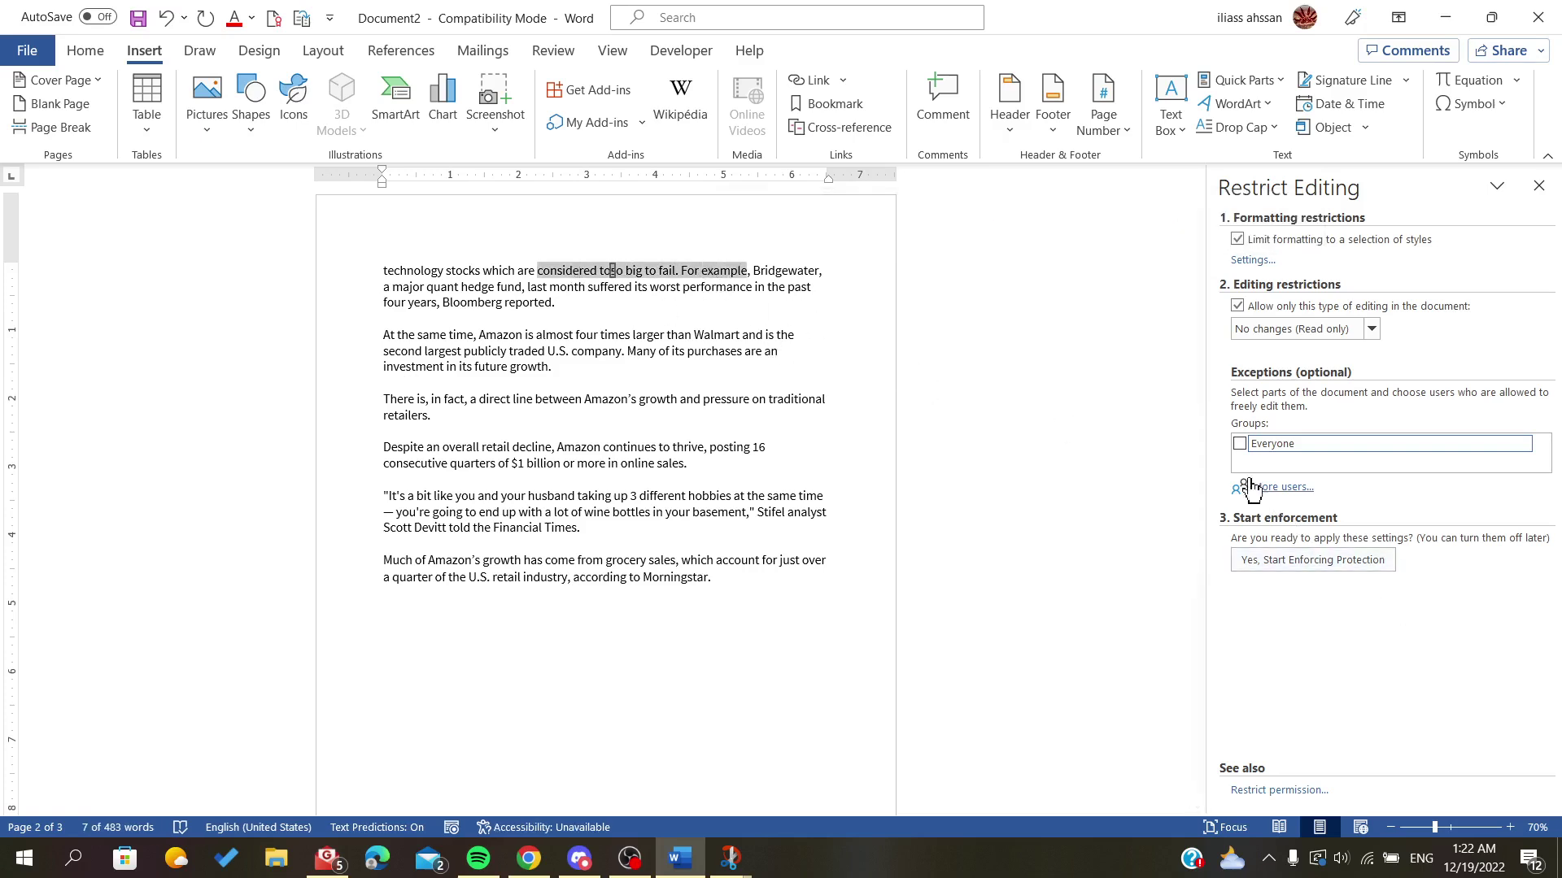
{"action": "left_click", "coordinate": [1239, 445]}
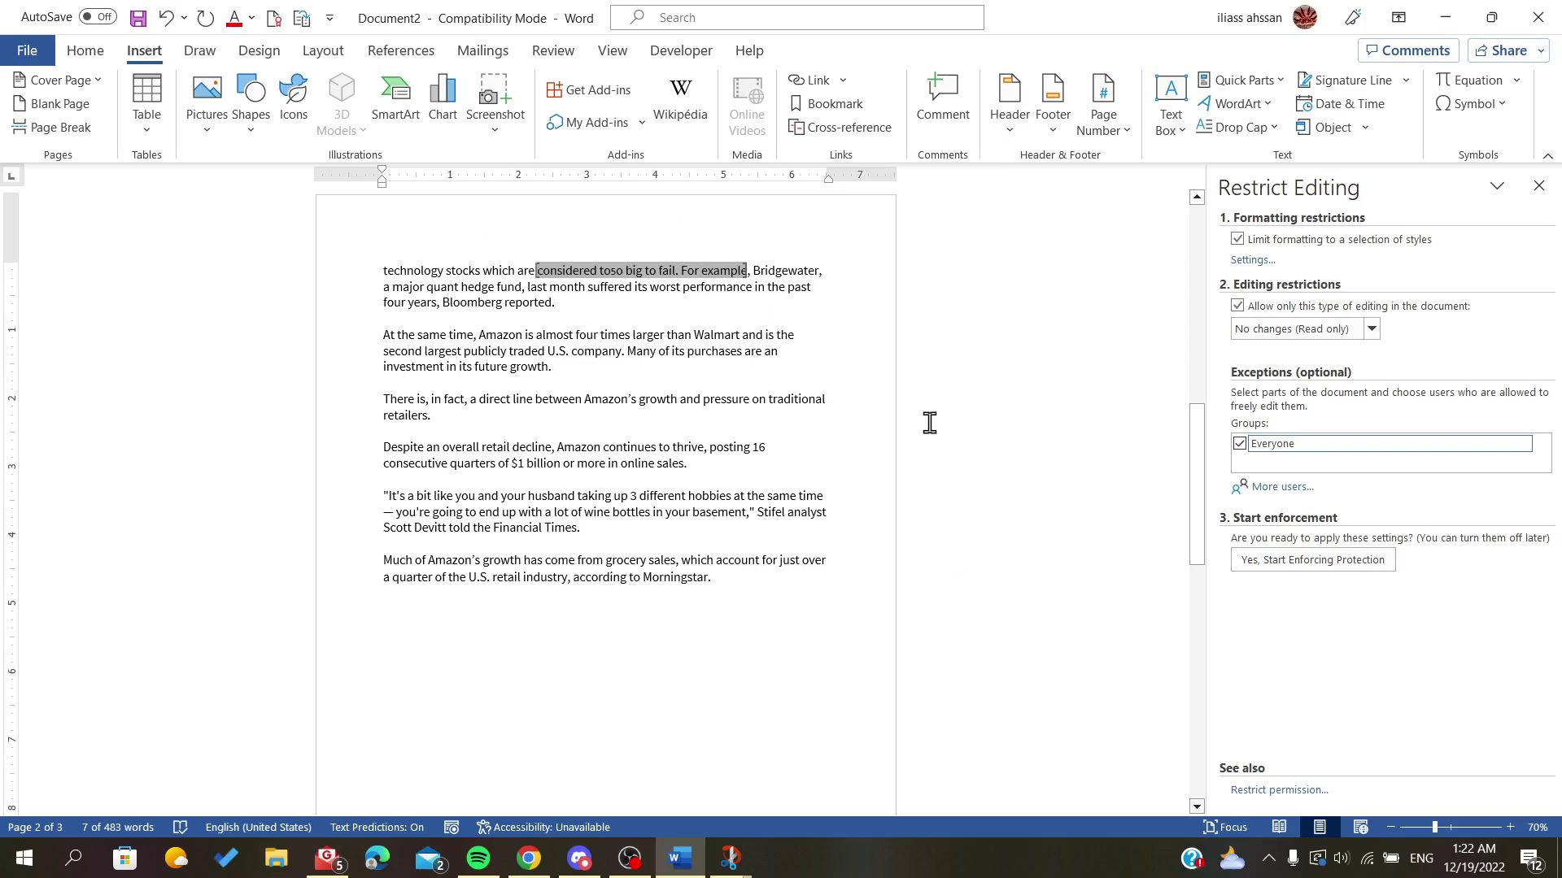
{"action": "left_click", "coordinate": [1312, 560]}
{"action": "left_click", "coordinate": [816, 510]}
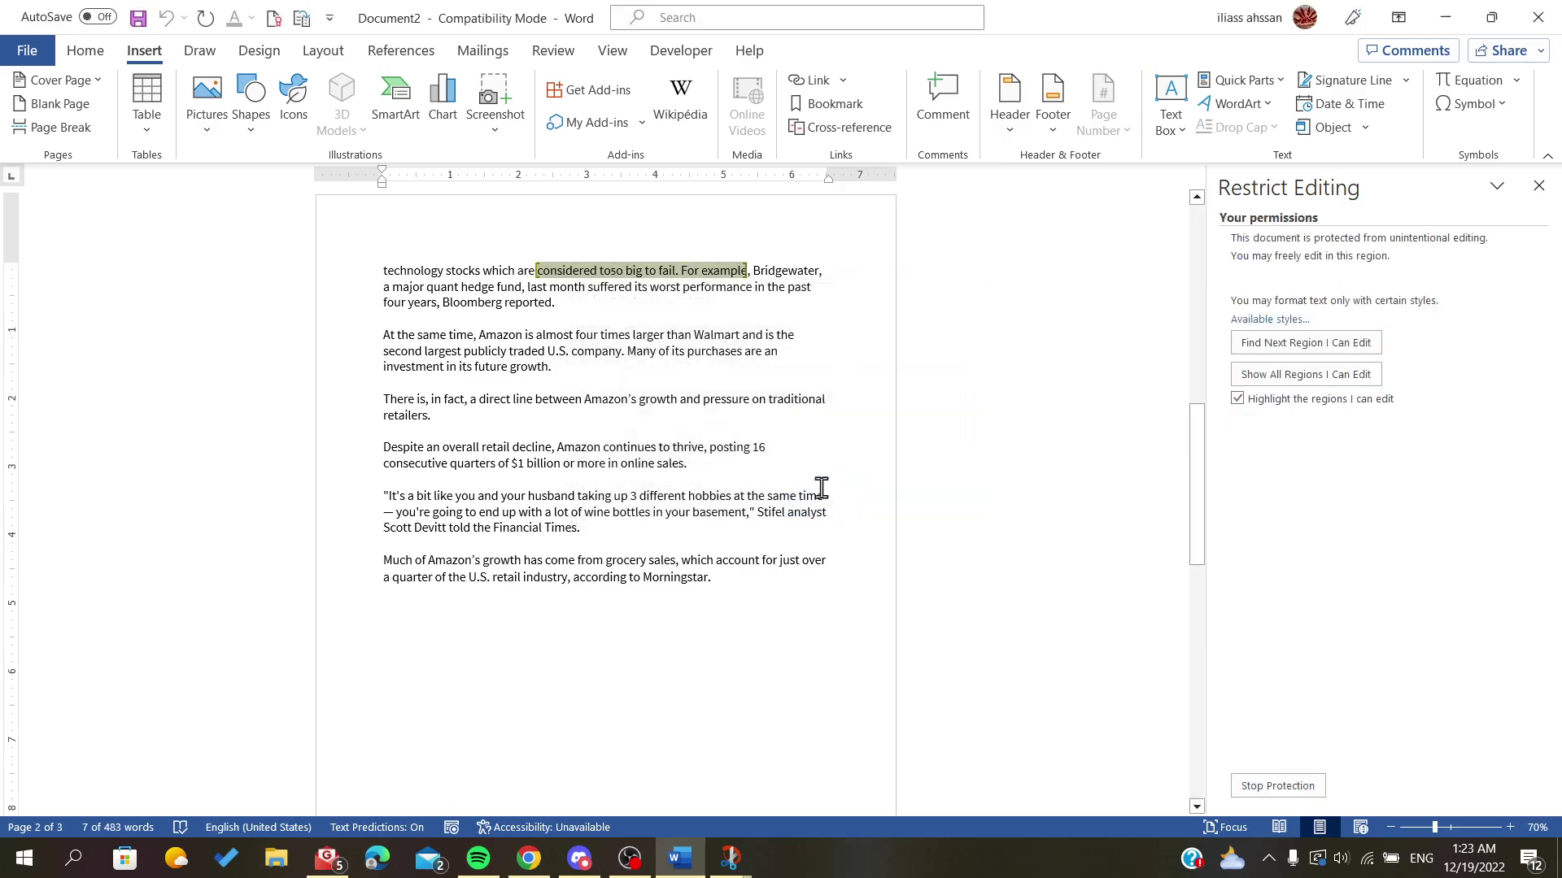
Confirm text outside the exception is locked while typing 'ew' inside the phrase works
{"action": "left_click", "coordinate": [488, 302]}
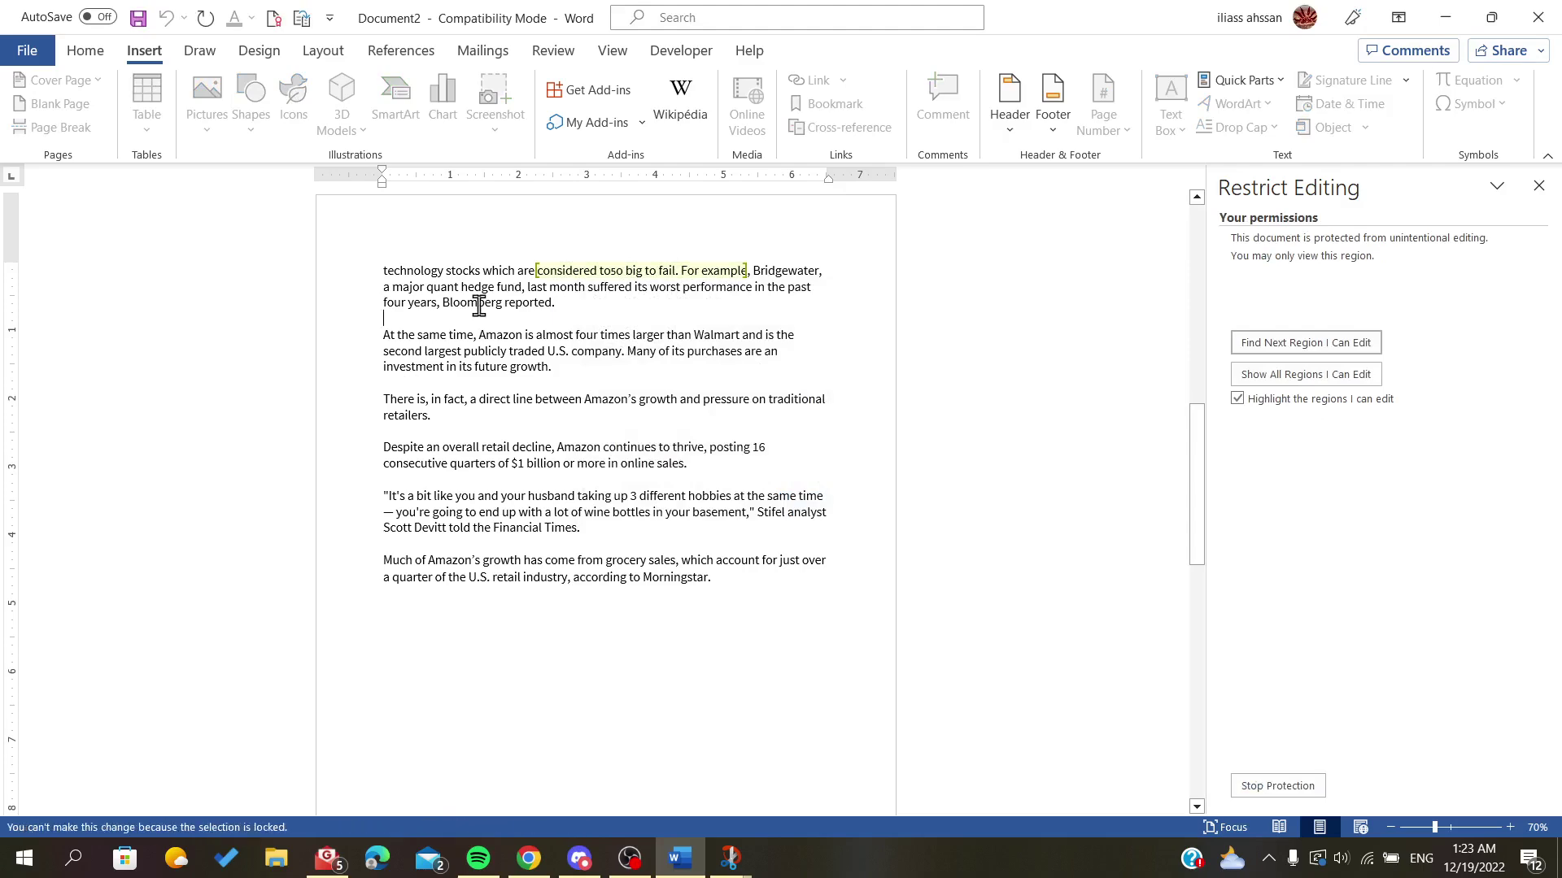
{"action": "left_click", "coordinate": [453, 288]}
{"action": "left_click", "coordinate": [600, 270]}
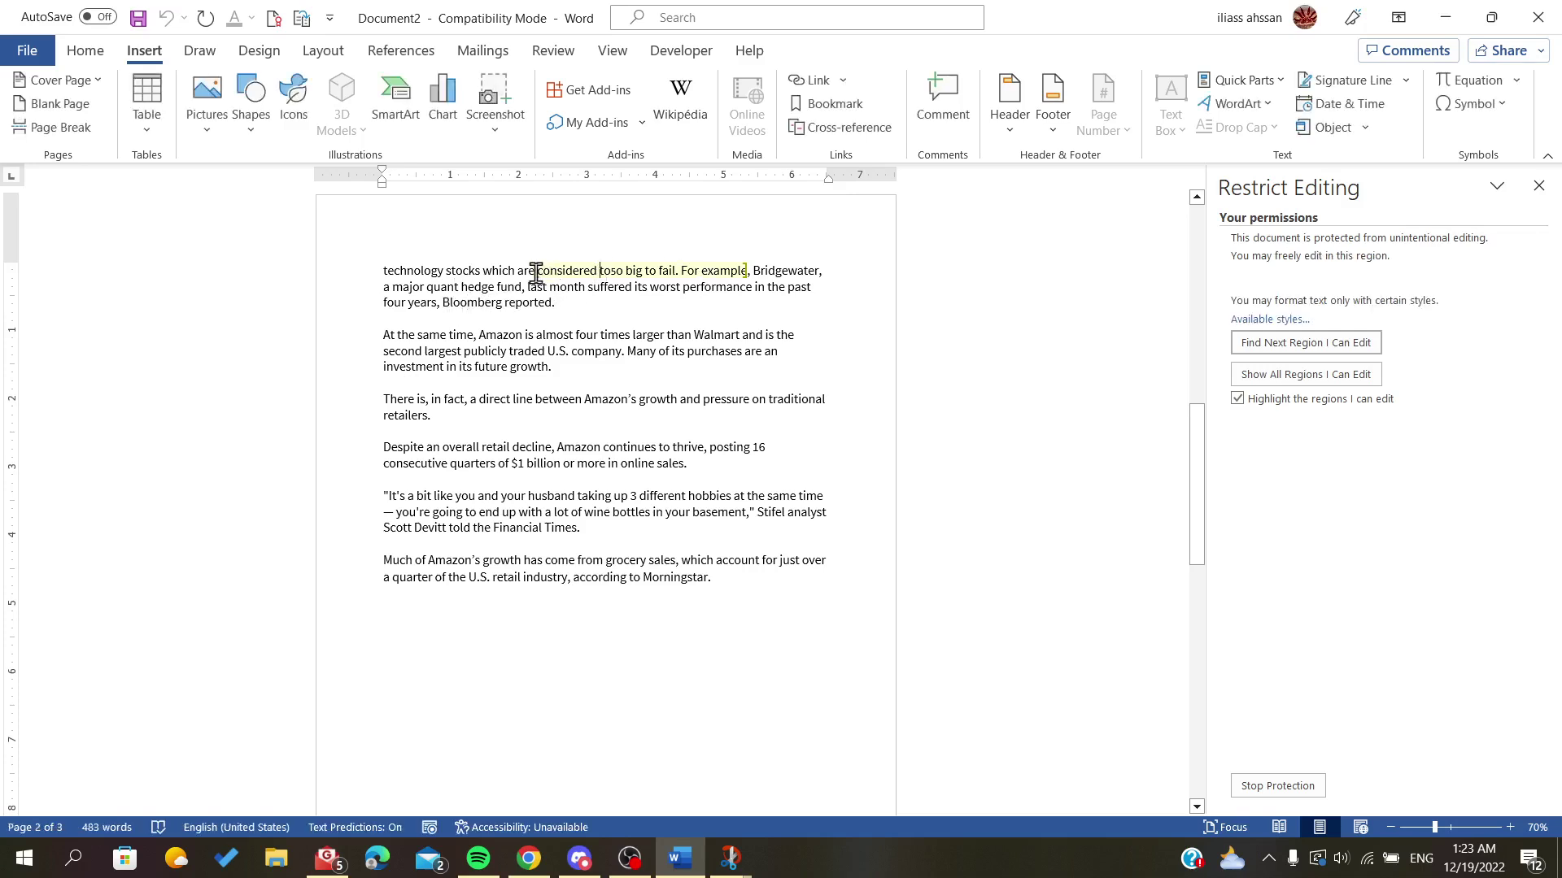
{"action": "type", "text": "ew"}
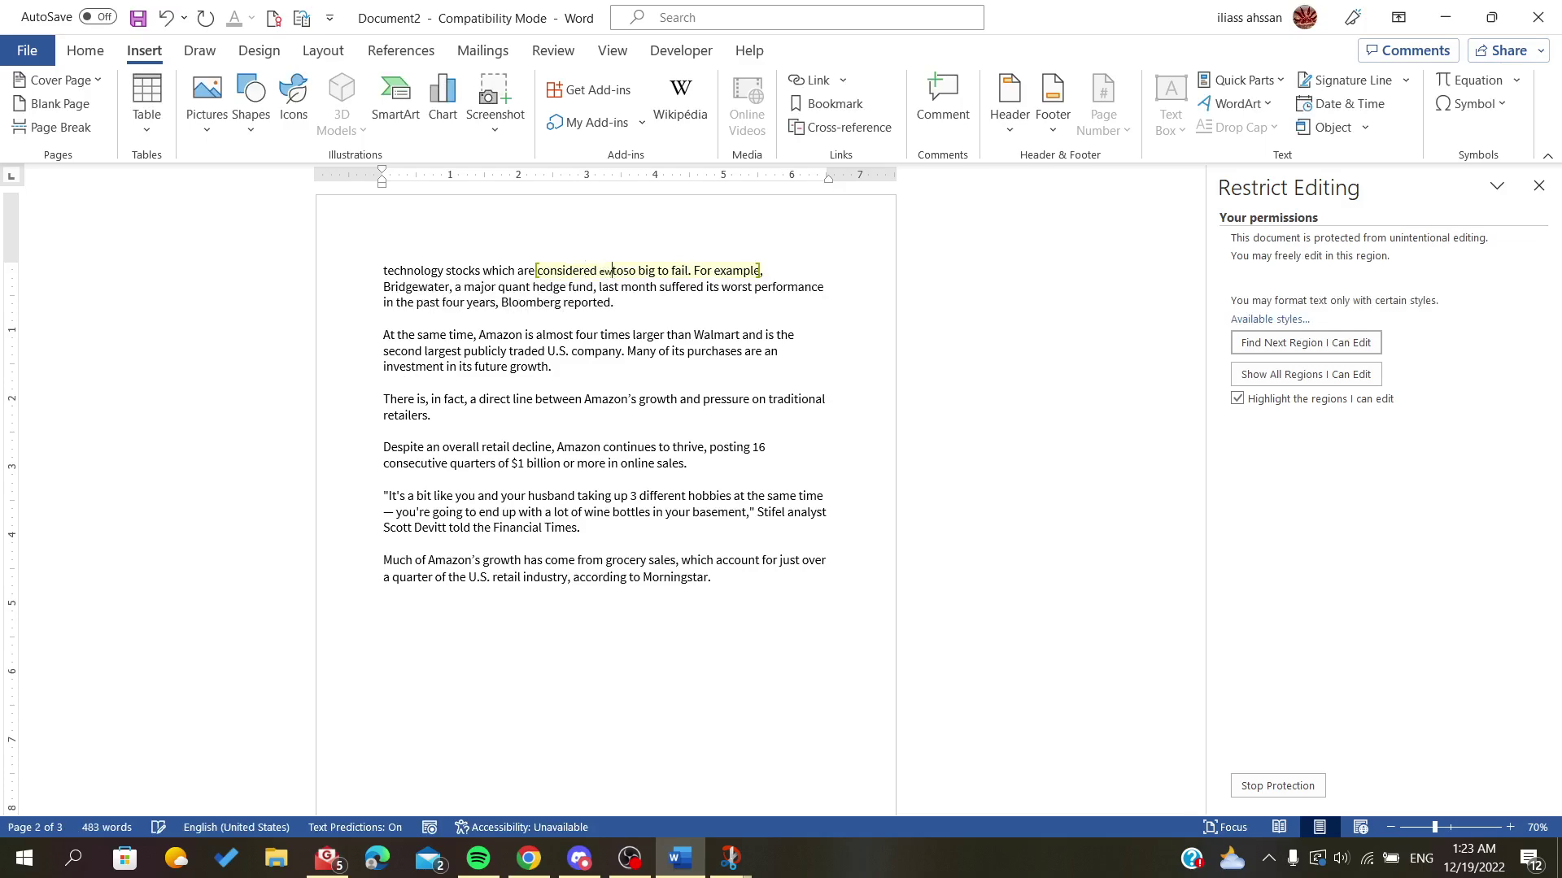
{"action": "key", "text": "BackSpace"}
{"action": "key", "text": "BackSpace"}
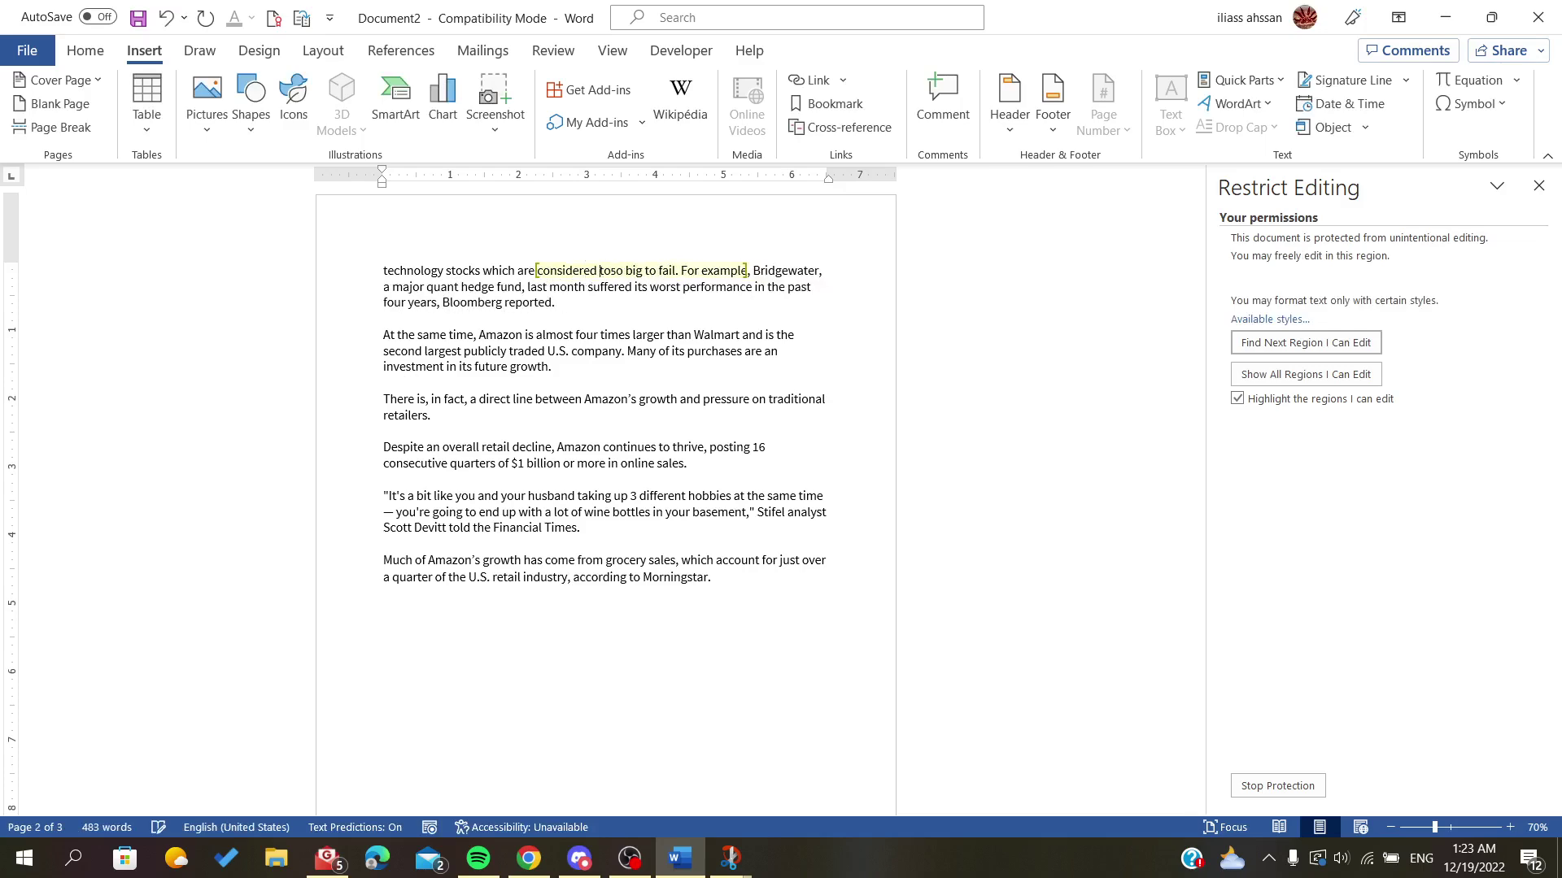
Stop protection, close the Restrict Editing pane, and go from the Developer tab to File
{"action": "left_click", "coordinate": [1253, 784]}
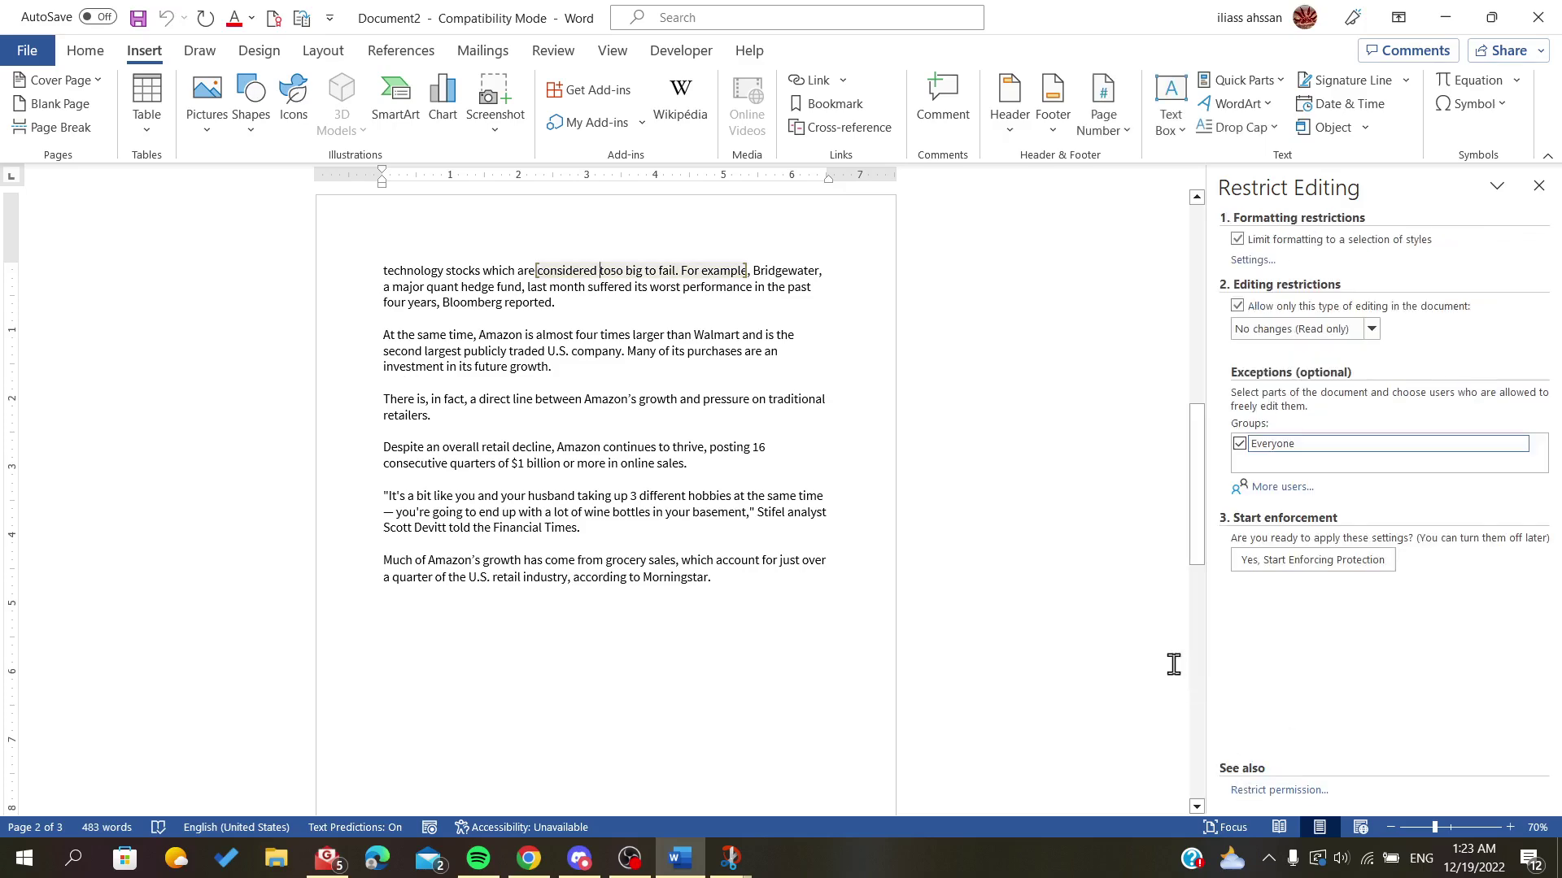
{"action": "left_click", "coordinate": [1538, 186]}
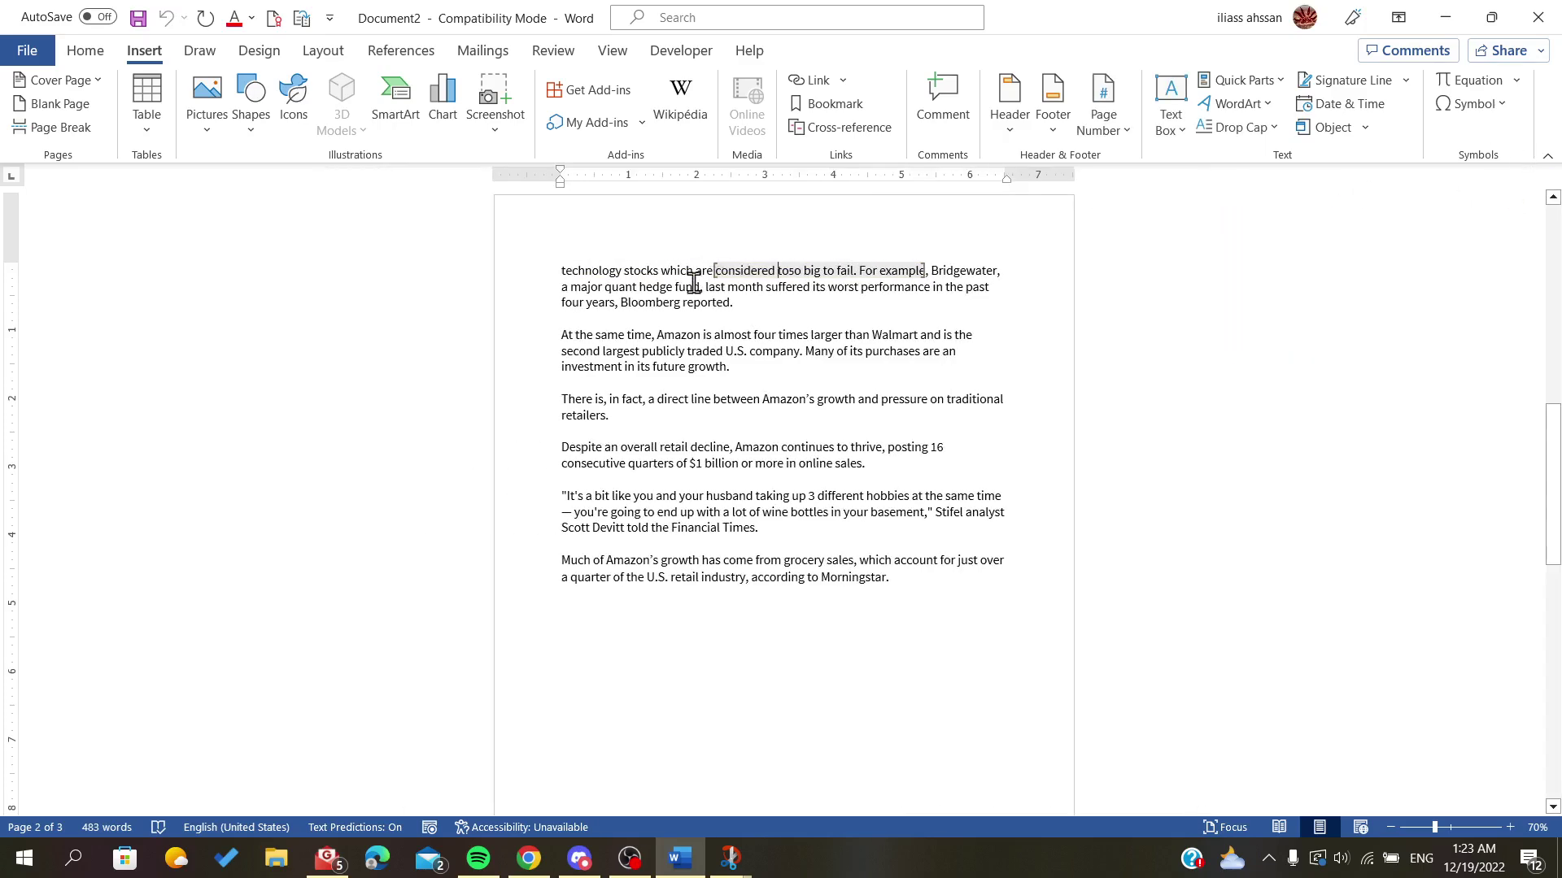
{"action": "left_click", "coordinate": [602, 270]}
{"action": "left_click", "coordinate": [687, 51]}
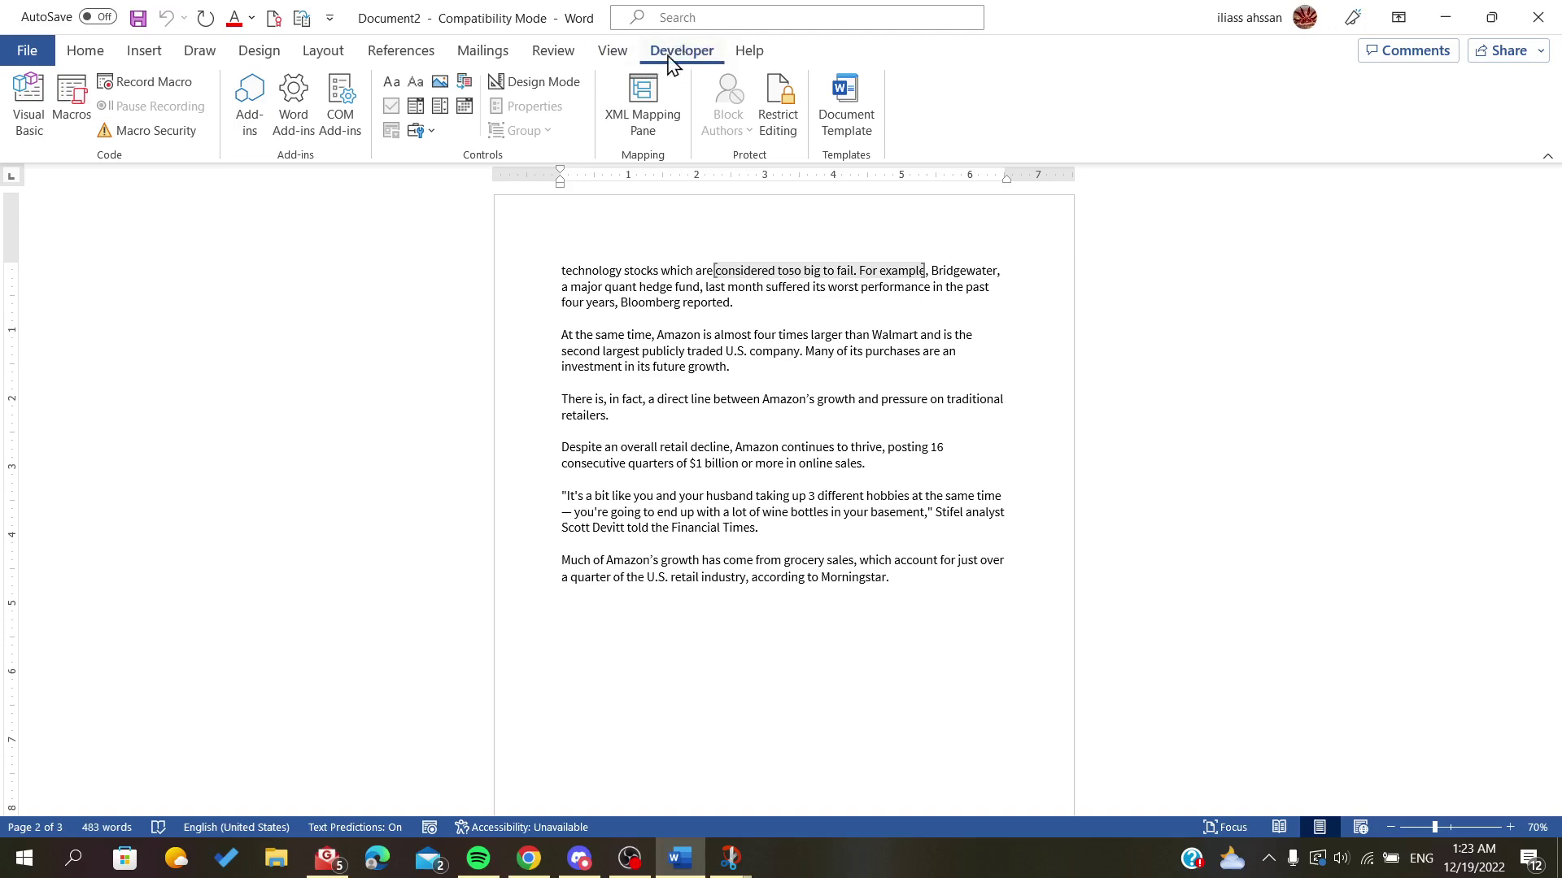
{"action": "left_click", "coordinate": [24, 50]}
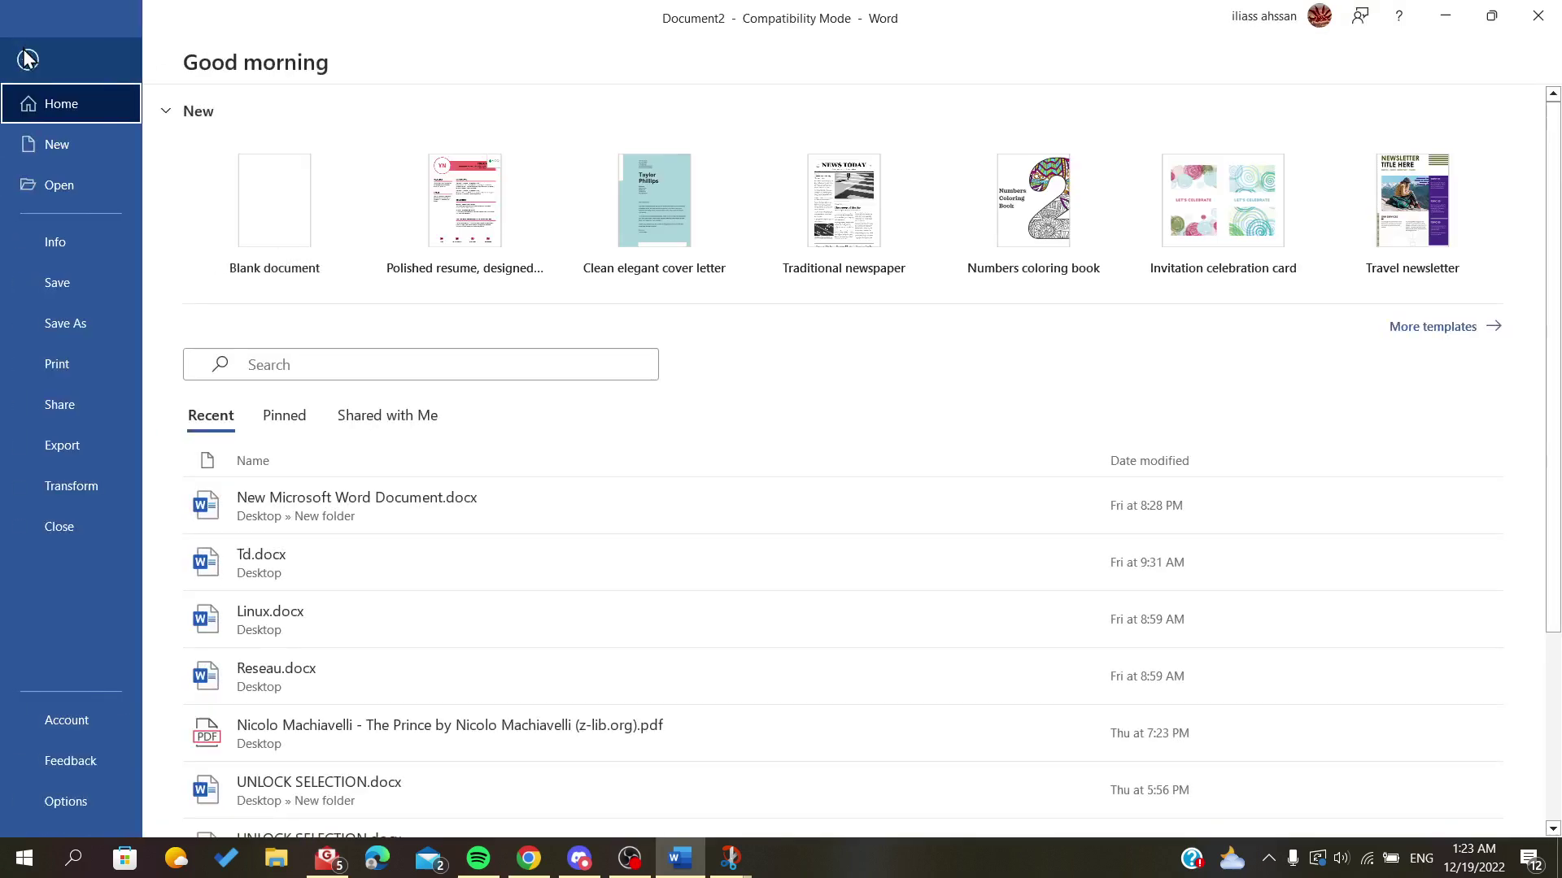
In Word Options > Customize Ribbon, toggle Developer off and back on, then click OK
{"action": "left_click", "coordinate": [60, 797]}
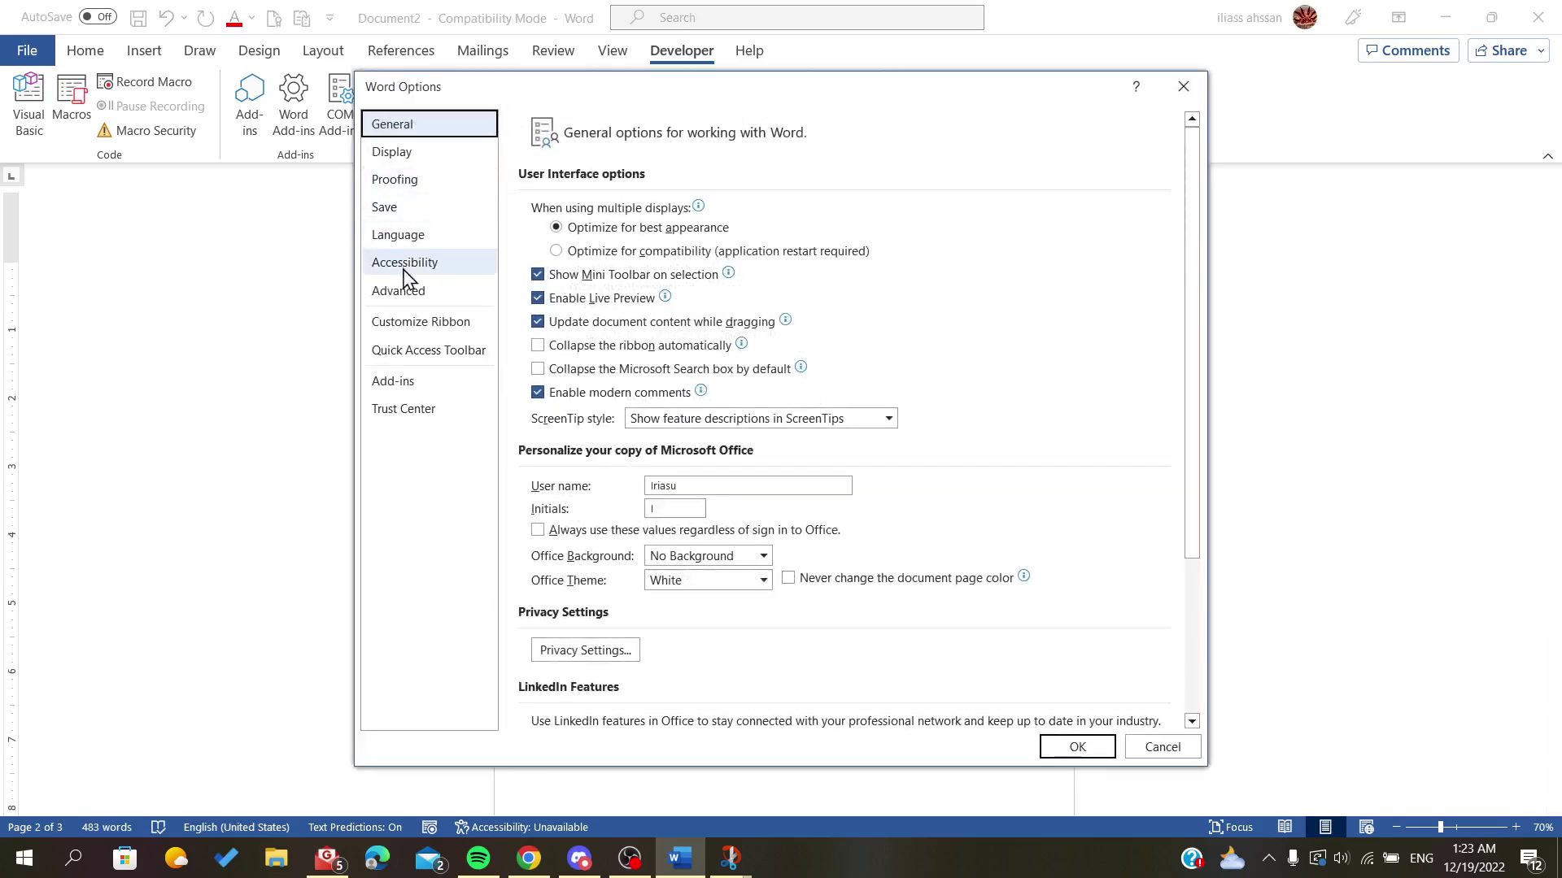
{"action": "left_click", "coordinate": [401, 333]}
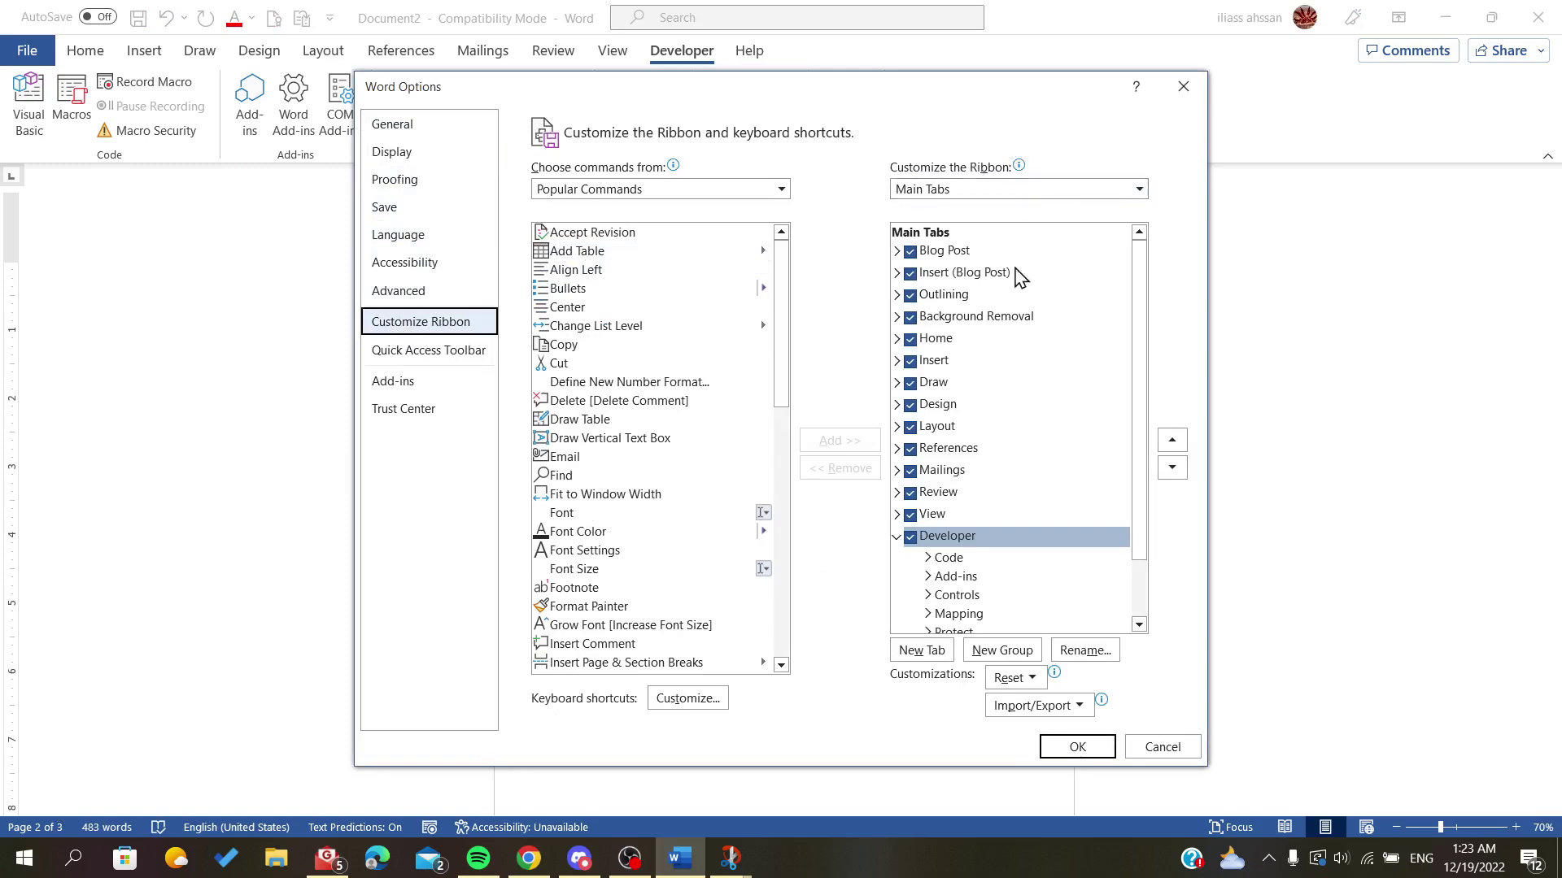
{"action": "scroll", "coordinate": [1016, 407], "scroll_direction": "down", "scroll_amount": 1}
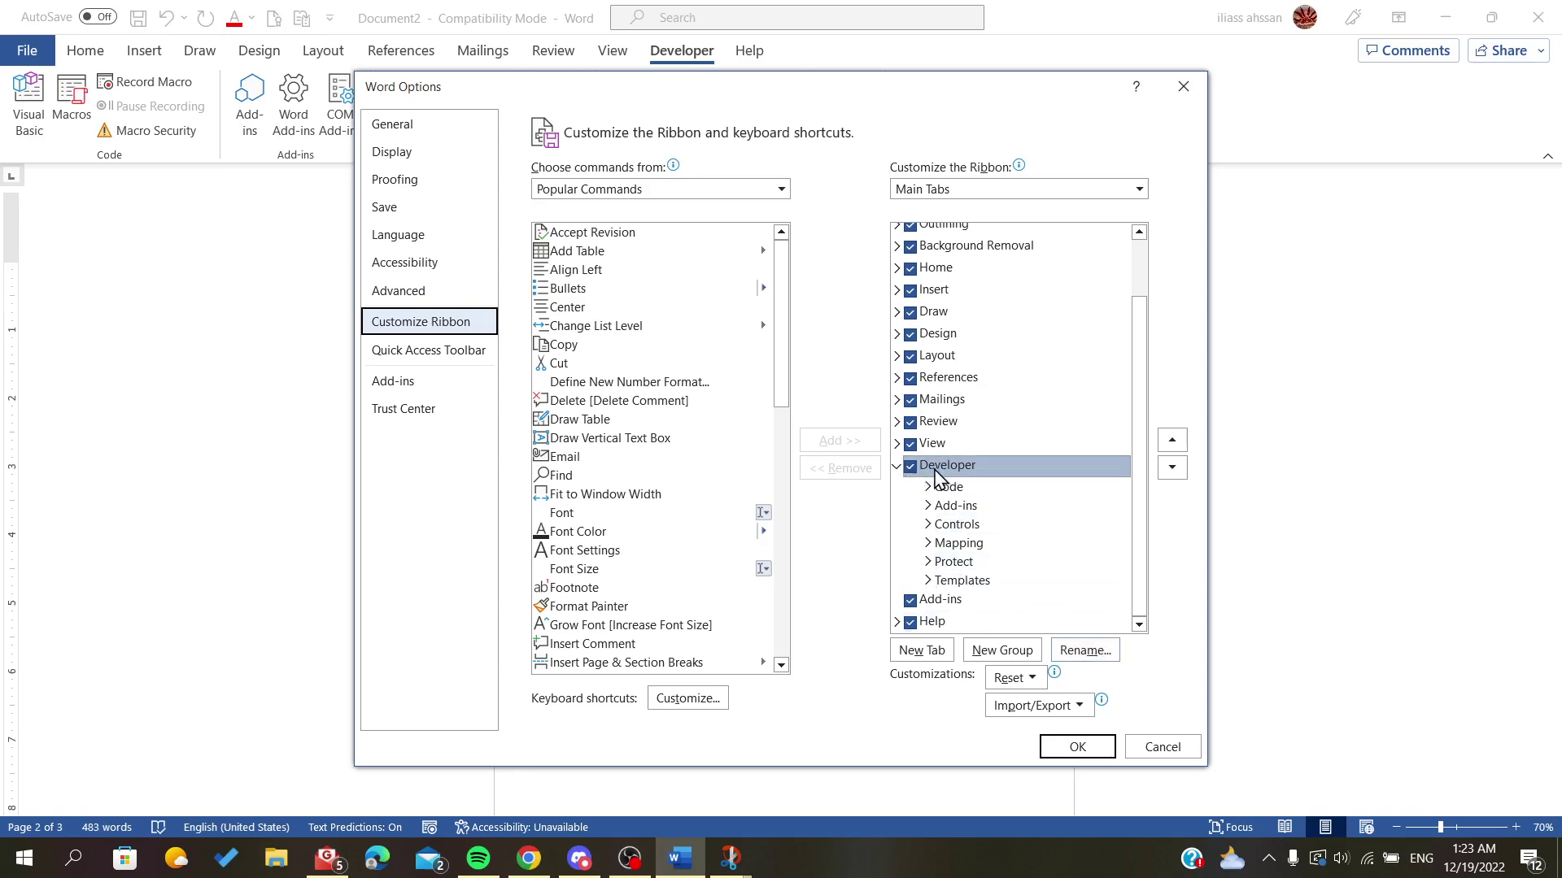
{"action": "left_click", "coordinate": [910, 466]}
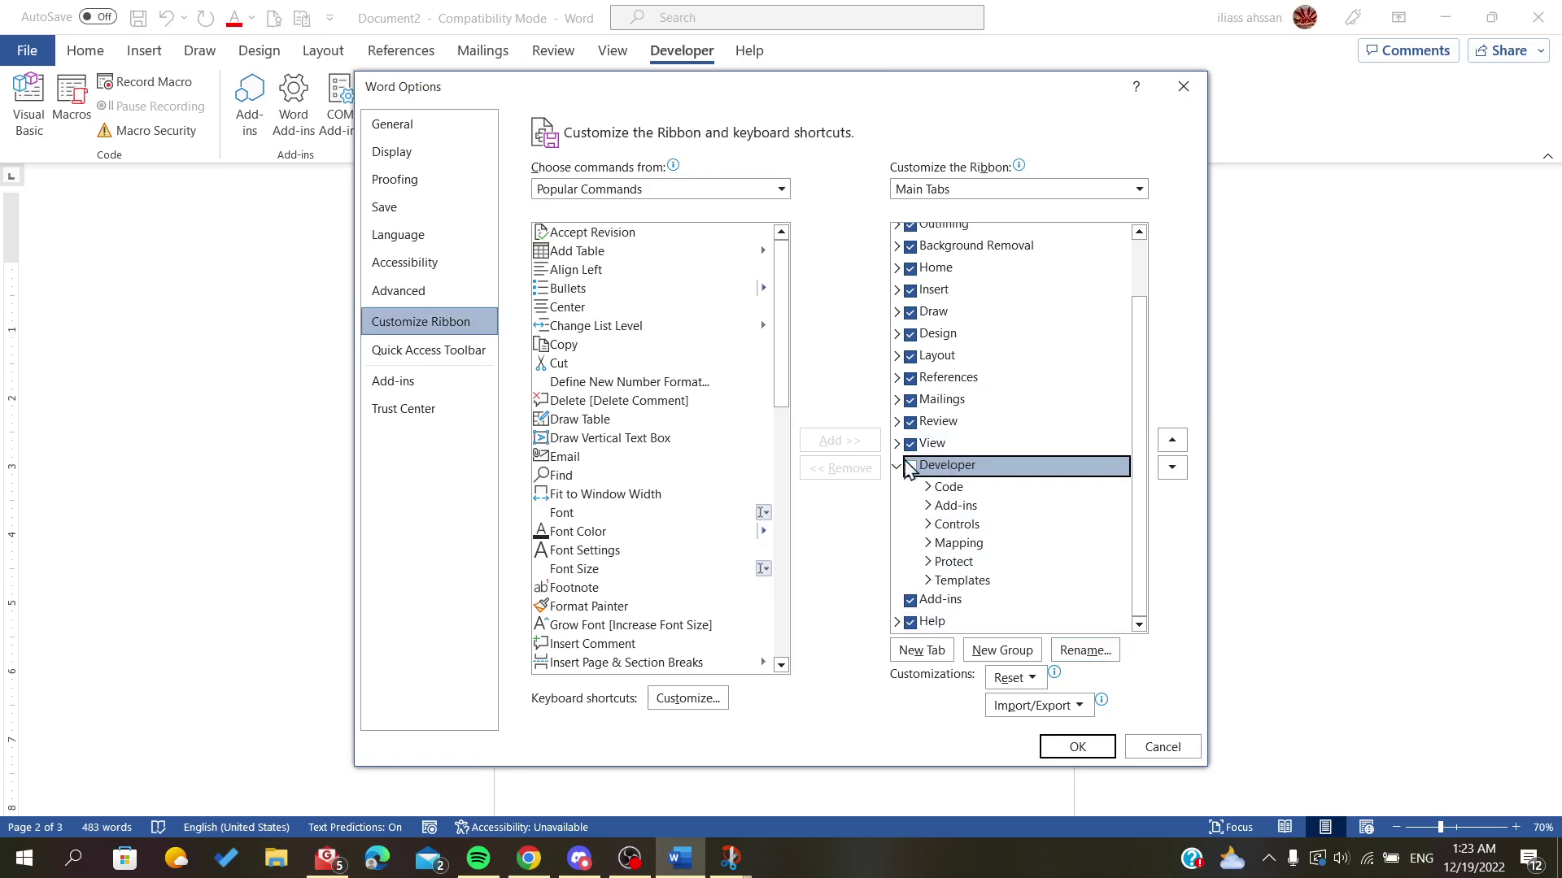
{"action": "left_click", "coordinate": [910, 466]}
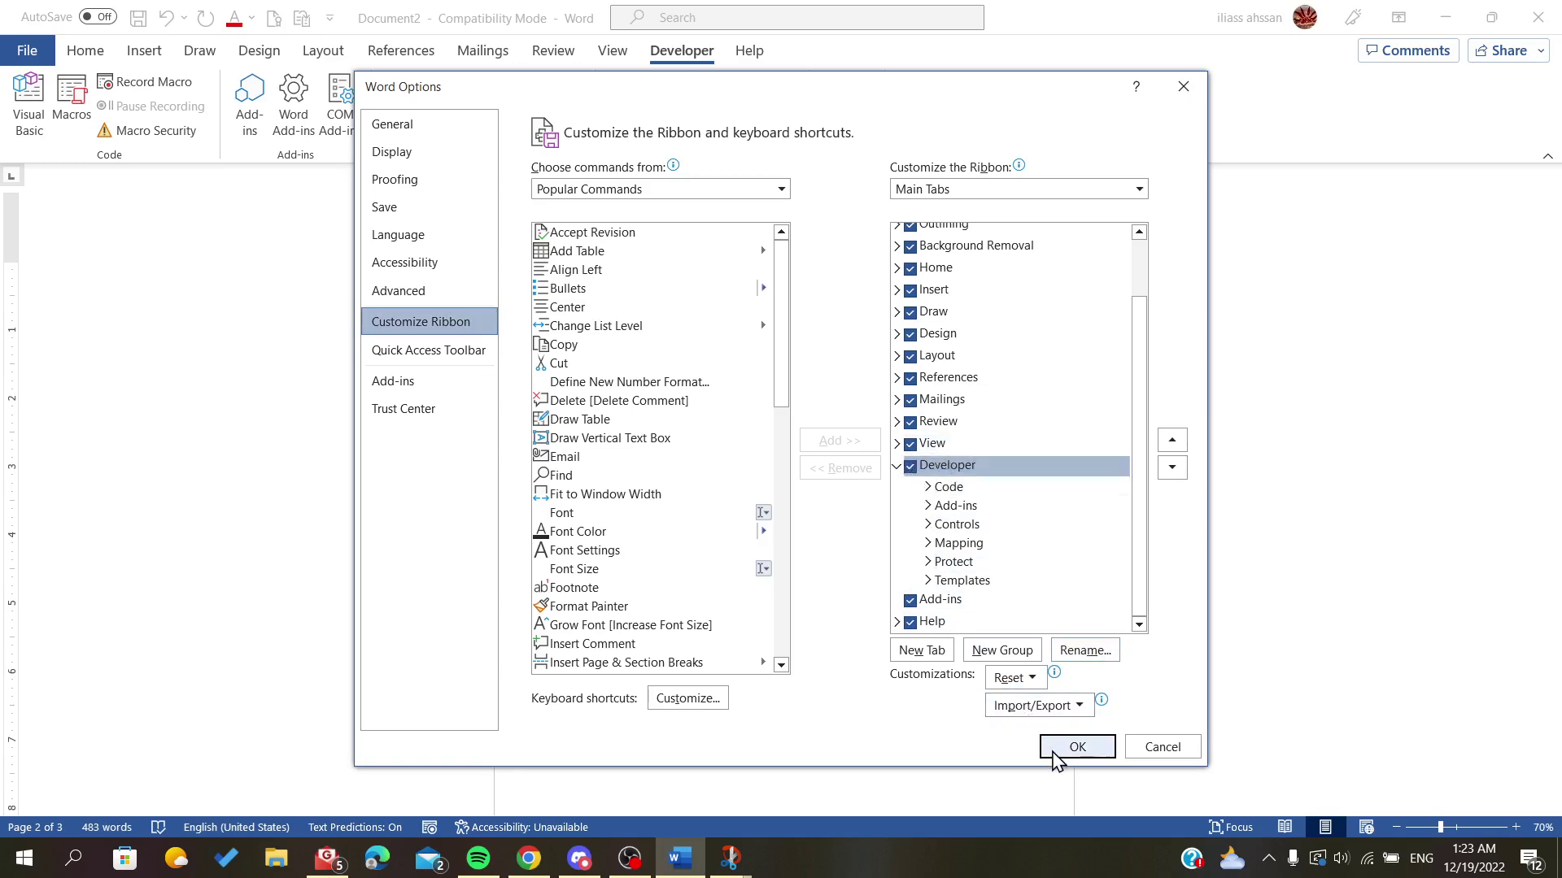
{"action": "left_click", "coordinate": [1076, 747]}
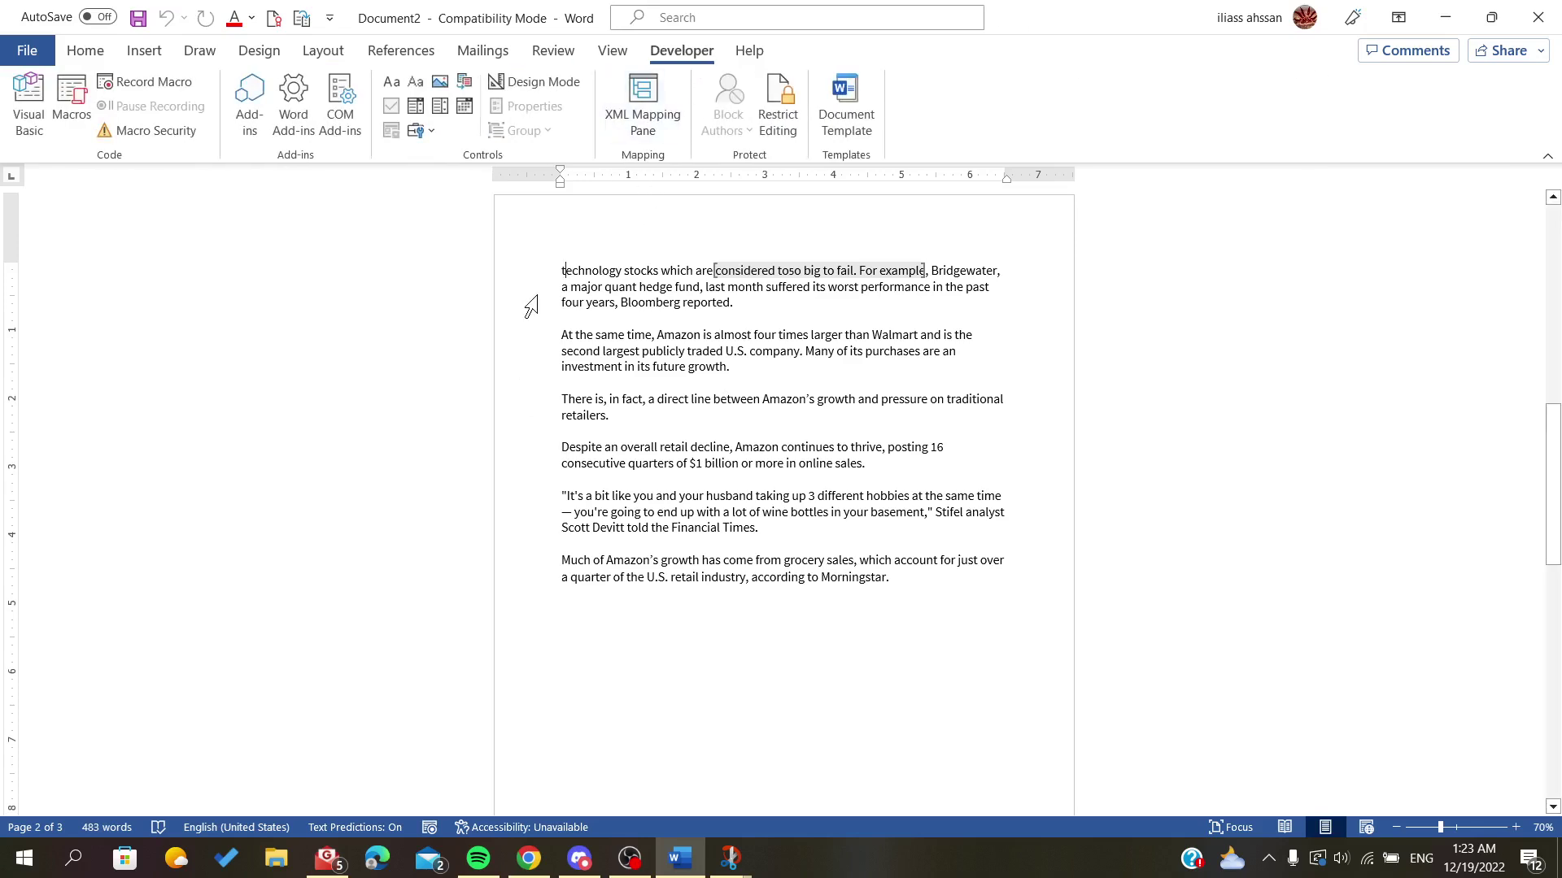
Select the first paragraph and lock it with Developer > Group > Group
{"action": "left_click_drag", "start_coordinate": [563, 261], "coordinate": [753, 335]}
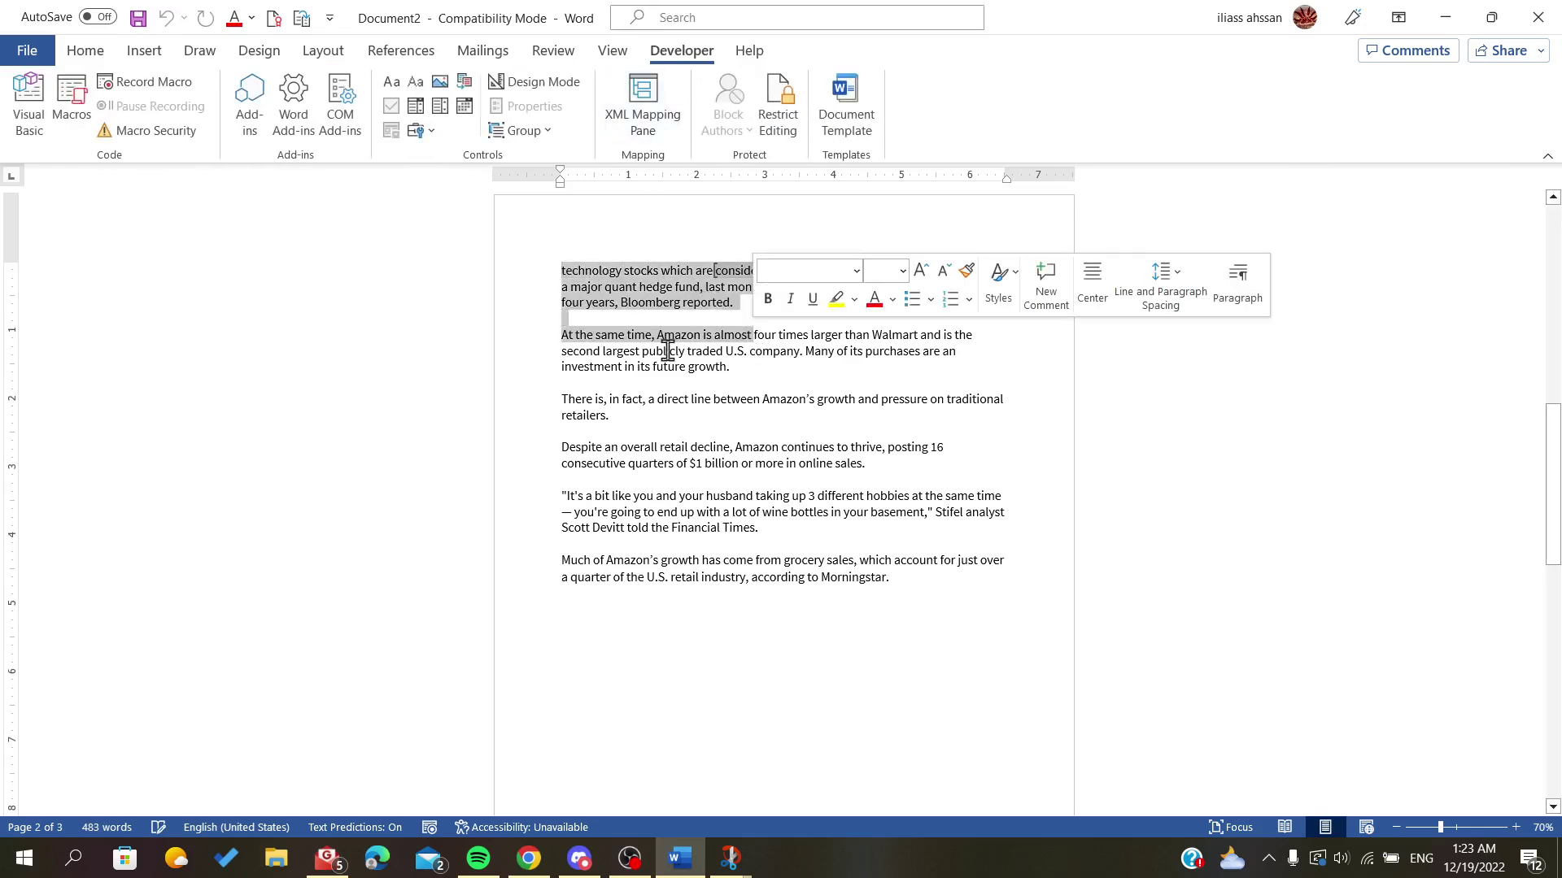
{"action": "left_click", "coordinate": [598, 327]}
{"action": "left_click_drag", "start_coordinate": [560, 266], "coordinate": [748, 309]}
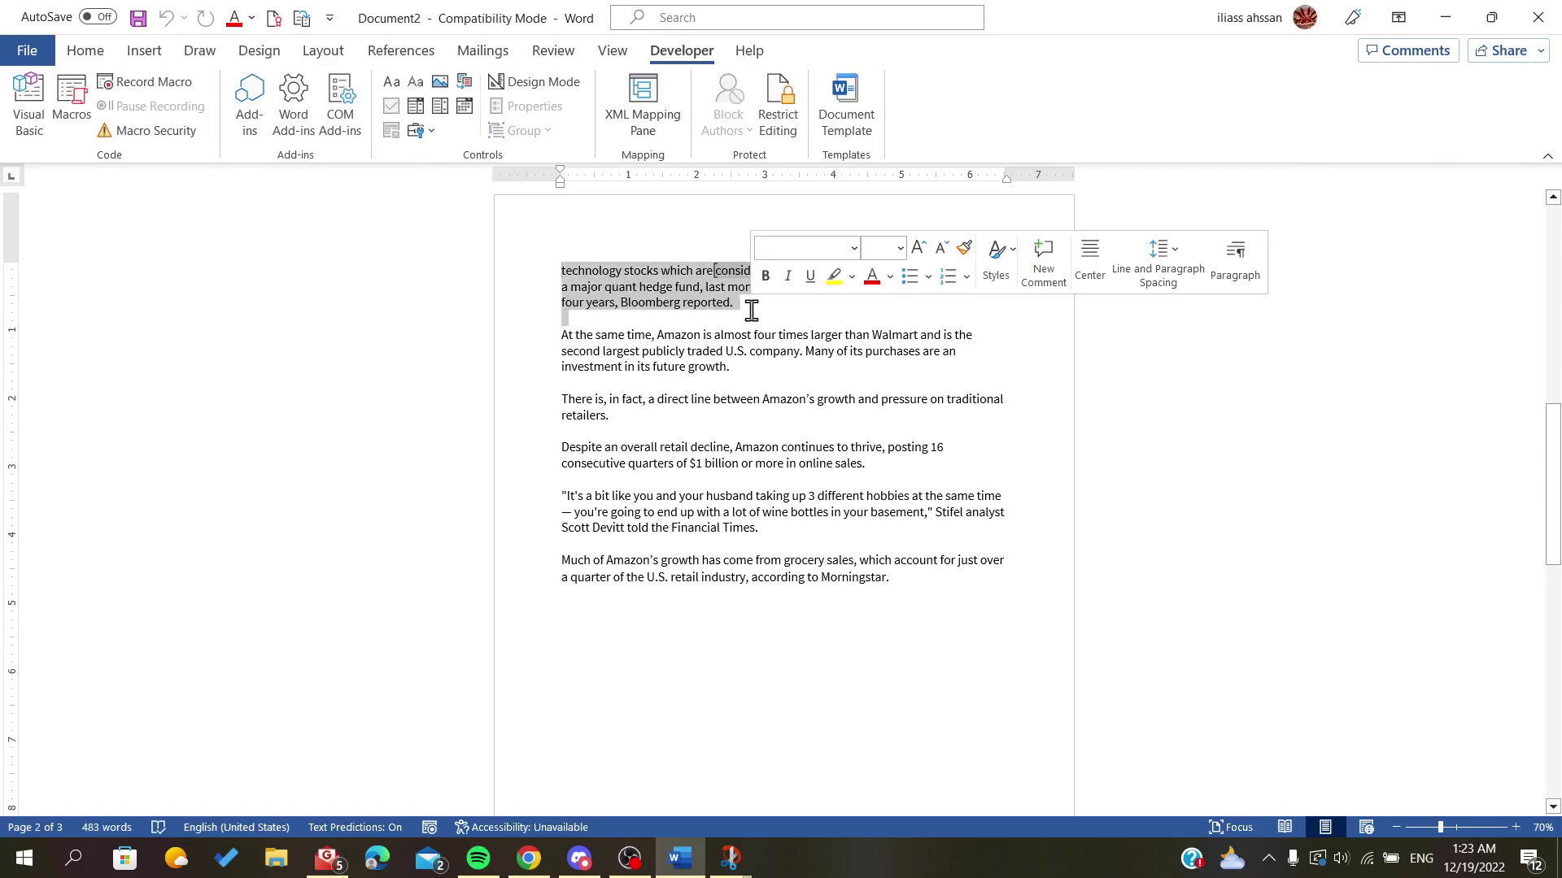
{"action": "left_click", "coordinate": [523, 130]}
{"action": "left_click", "coordinate": [541, 162]}
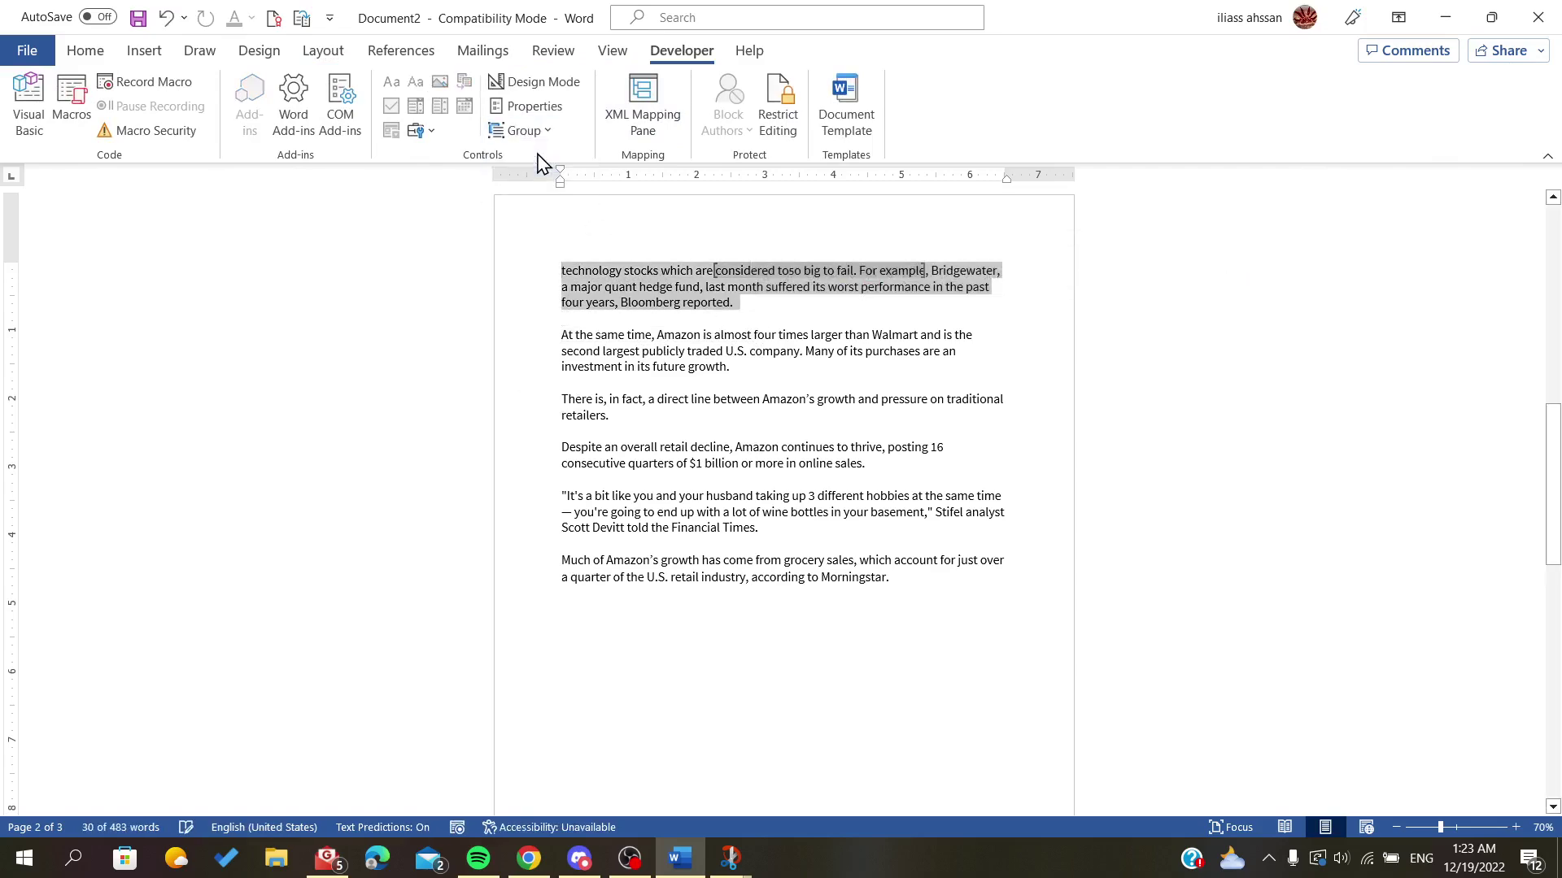
{"action": "left_click", "coordinate": [675, 333]}
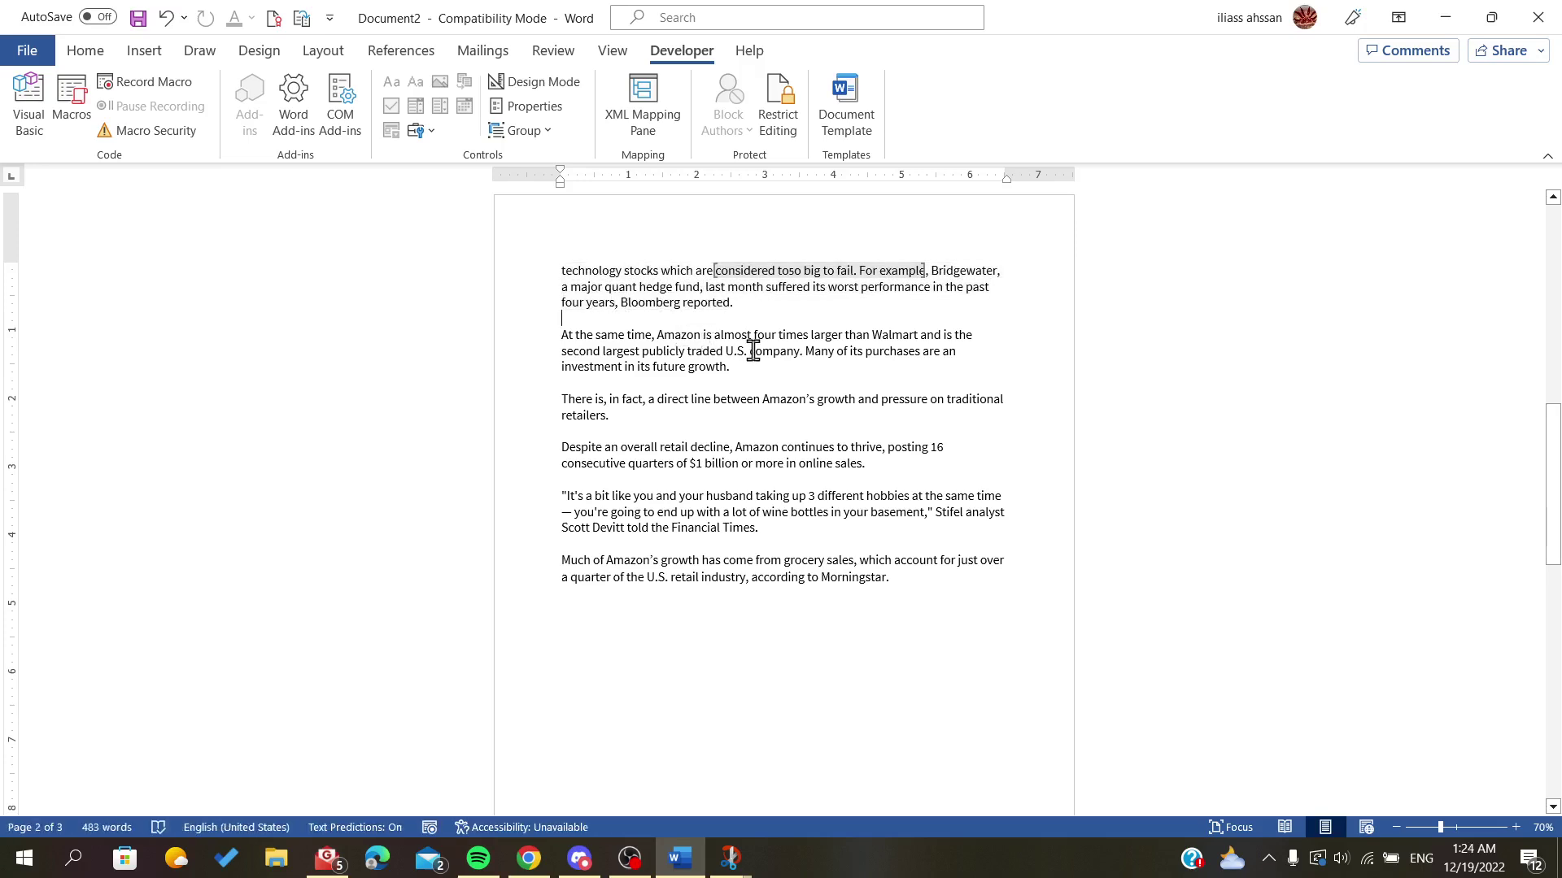
Test edits: second paragraph accepts 'rfw' and changes to 'publicly', while the locked paragraph refuses them
{"action": "key", "text": "BackSpace"}
{"action": "left_click", "coordinate": [613, 351]}
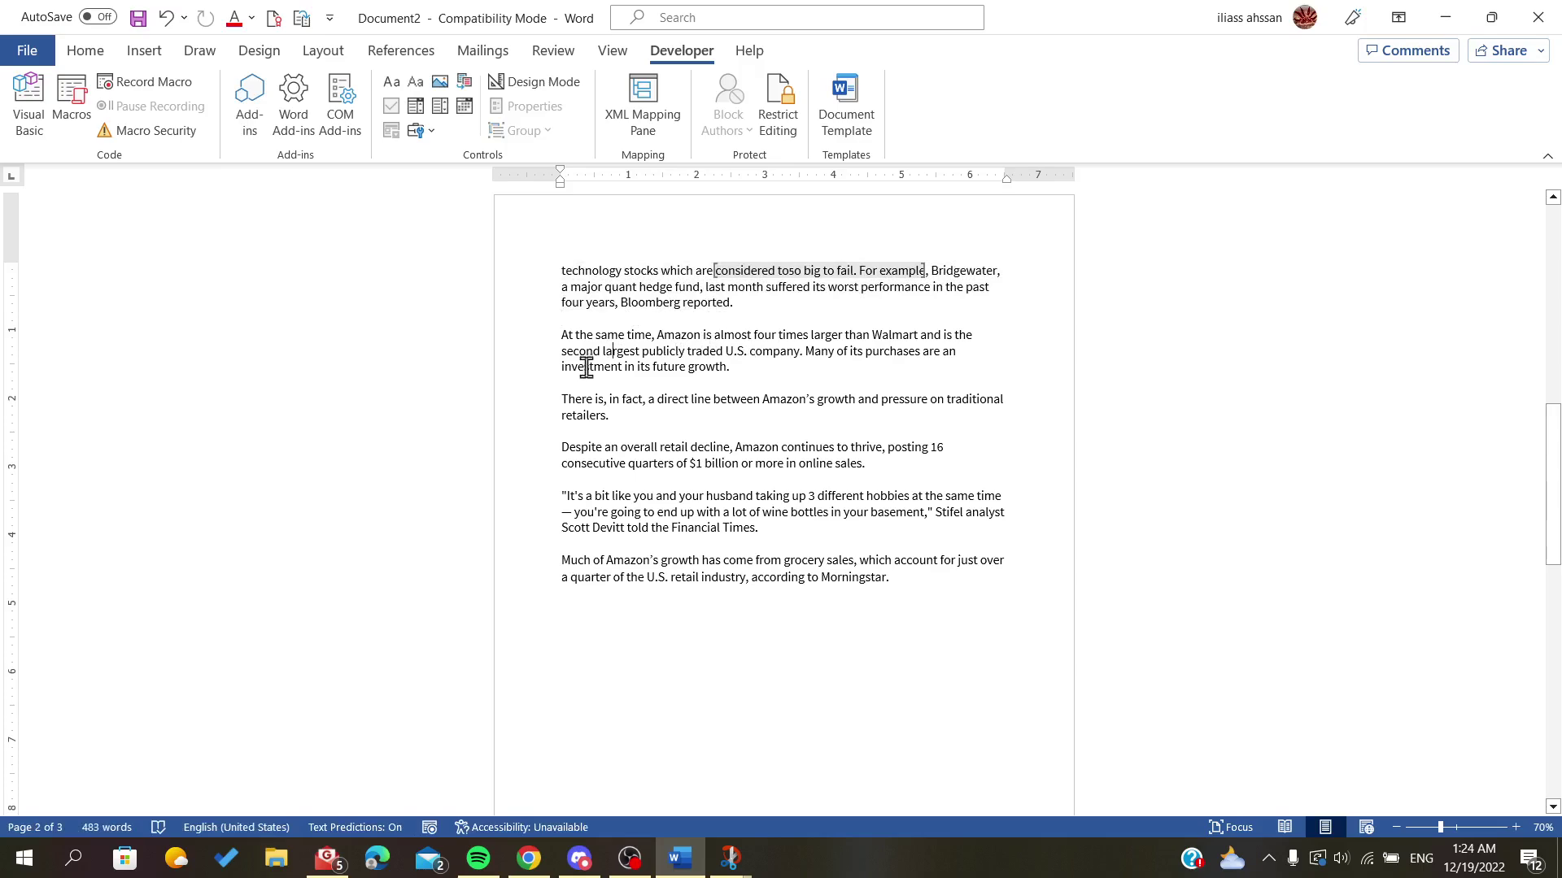
{"action": "type", "text": "rfw"}
{"action": "left_click", "coordinate": [673, 351]}
{"action": "type", "text": "sdfg"}
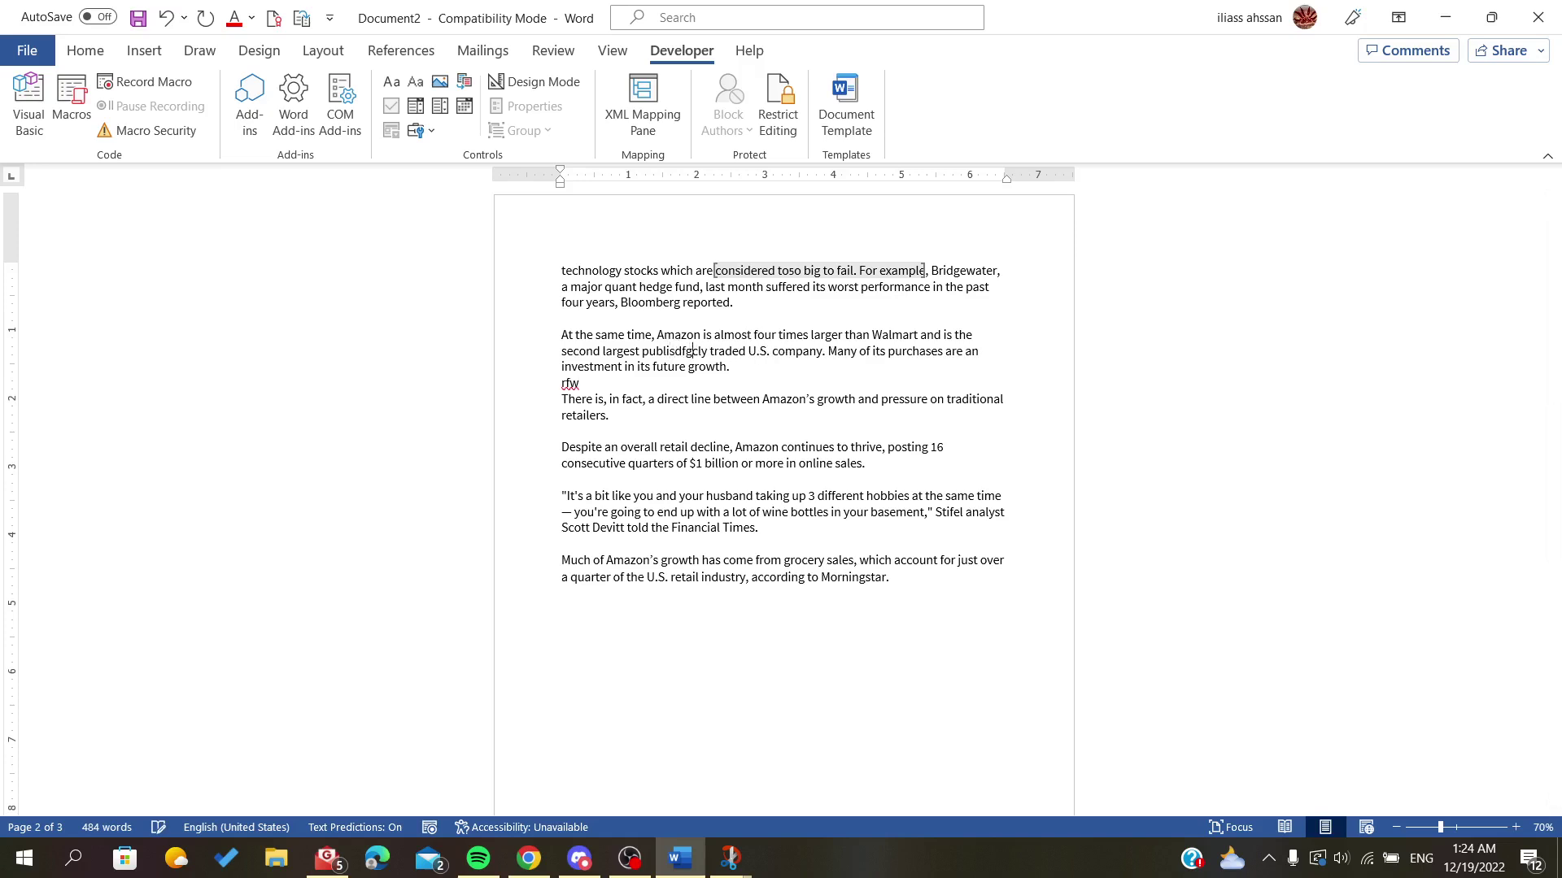
{"action": "key", "text": "BackSpace"}
{"action": "key", "text": "BackSpace"}
{"action": "key", "text": "BackSpace"}
{"action": "key", "text": "BackSpace"}
{"action": "key", "text": "BackSpace"}
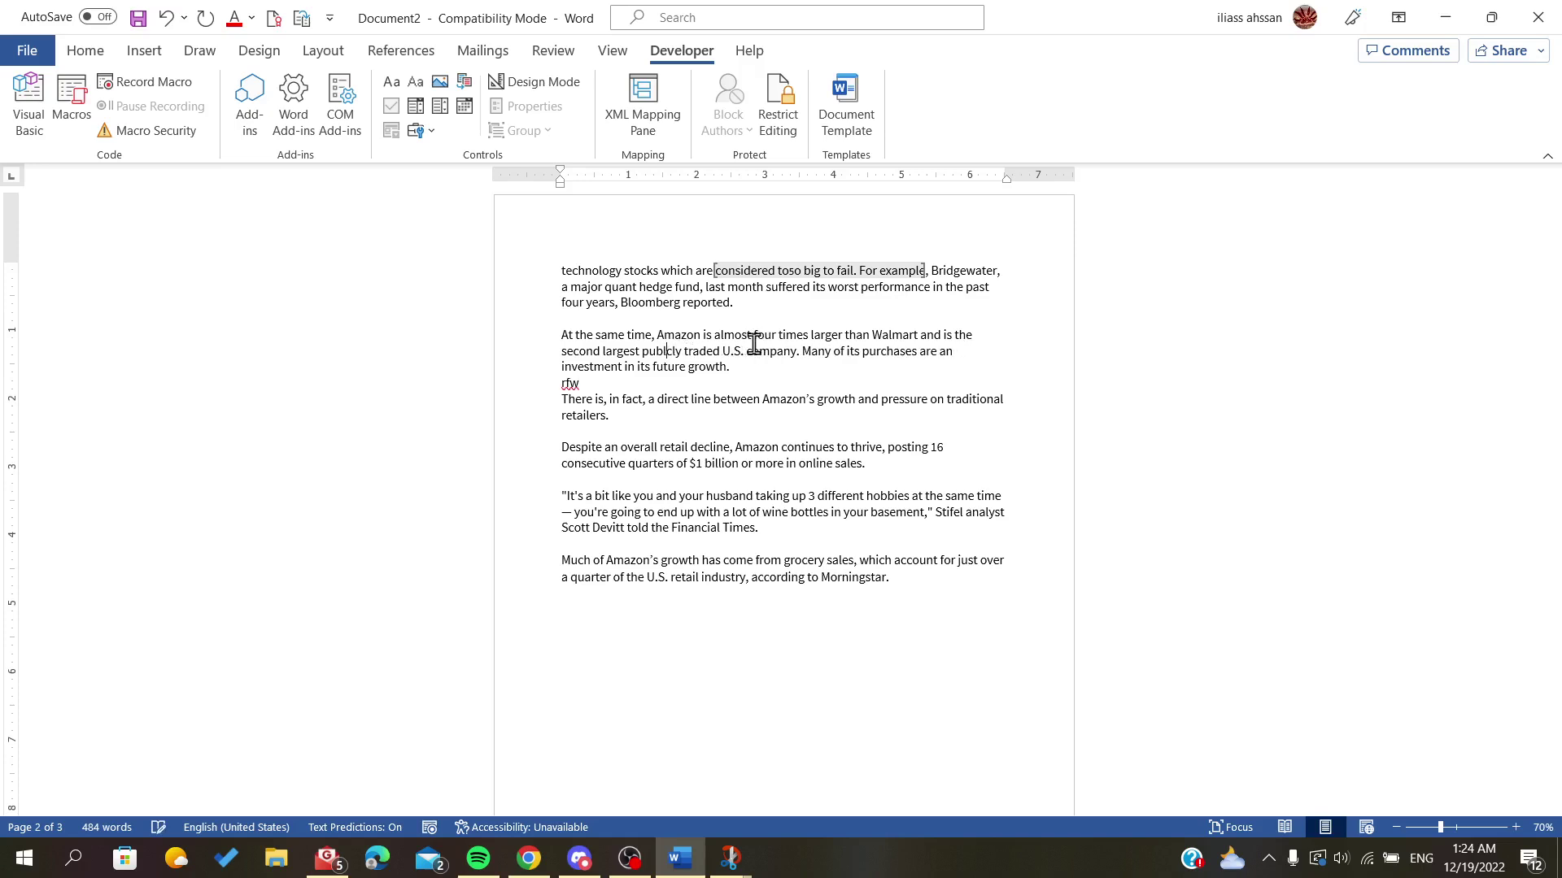
{"action": "left_click", "coordinate": [705, 285]}
{"action": "key", "text": "BackSpace"}
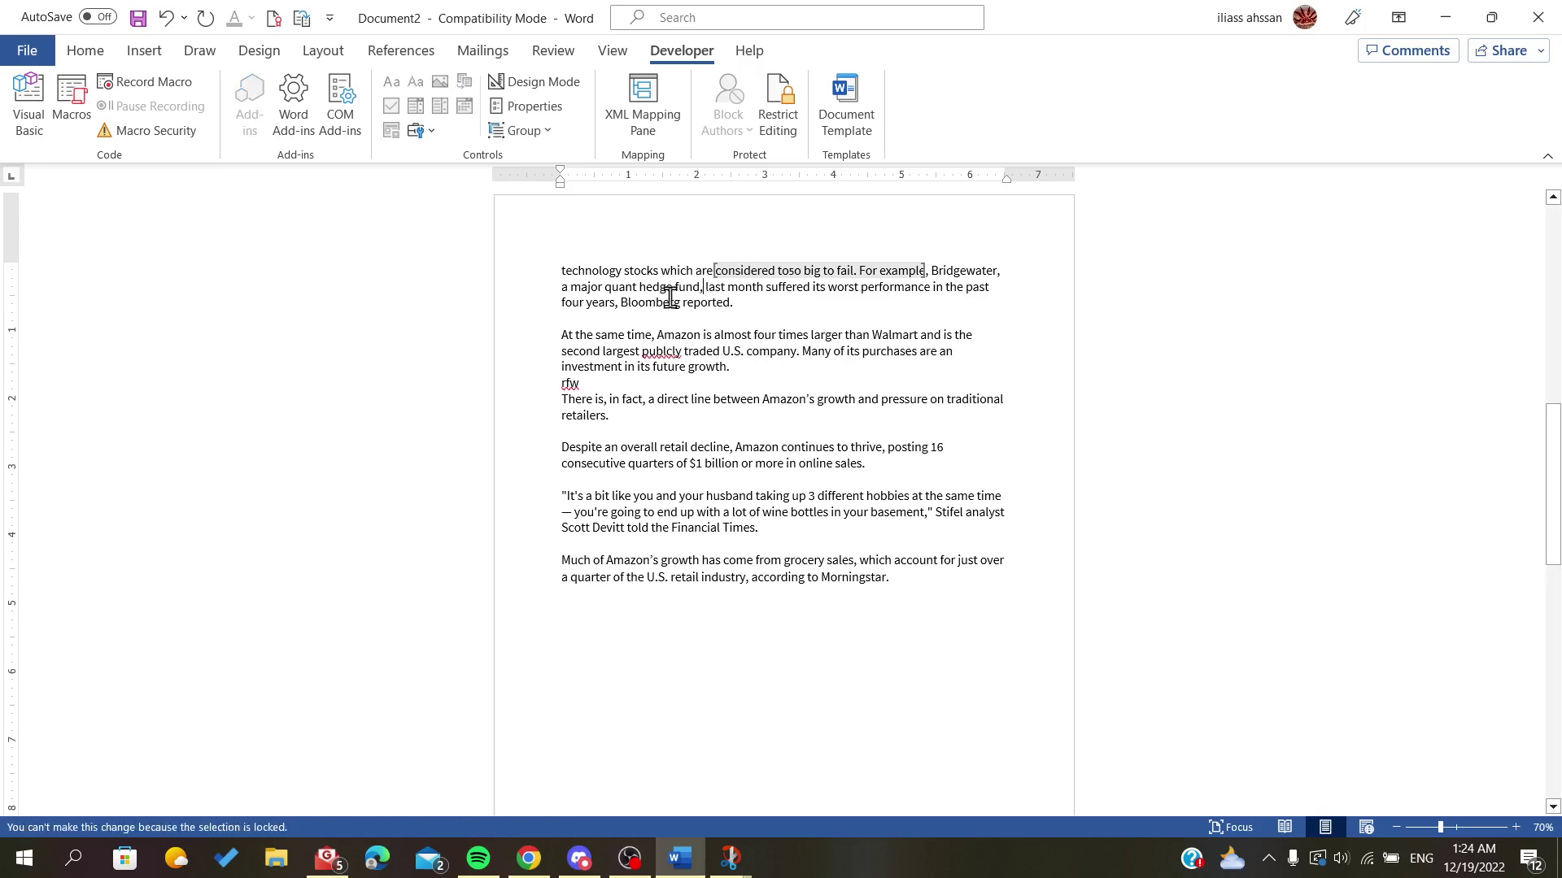